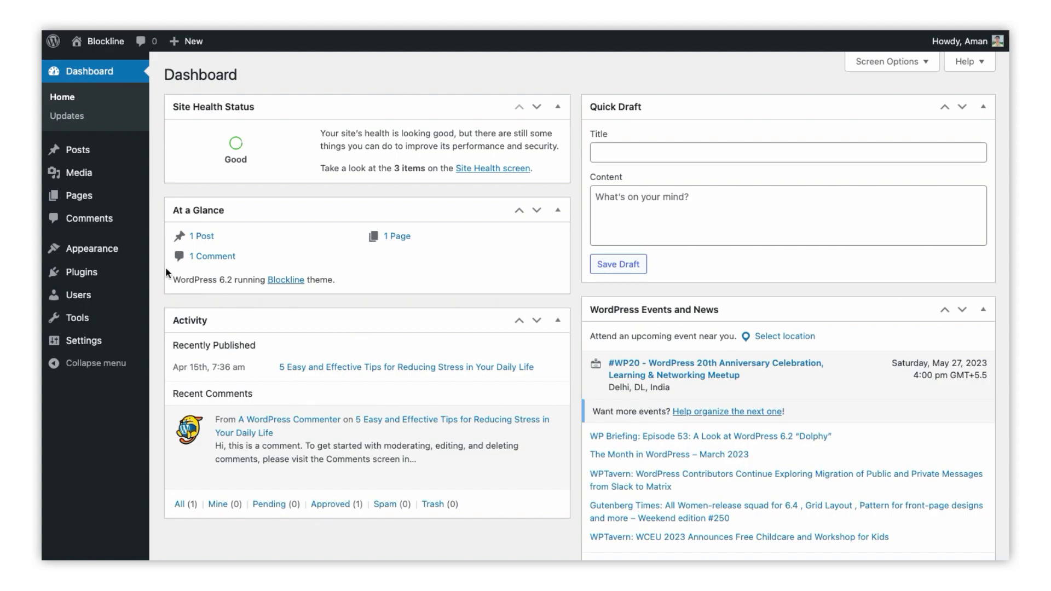
- Reveal the Appearance submenu with Themes, Editor and Blockline Options in the admin sidebar
mouse_move(115, 260)
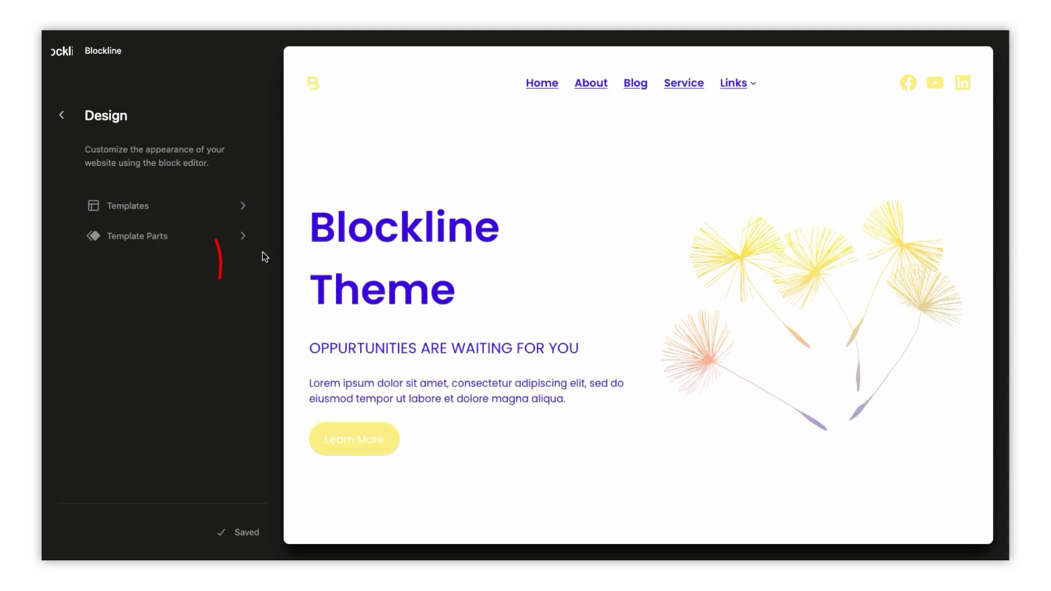
- Go to Templates in the Design panel and preview the Single template
left_click(199, 214)
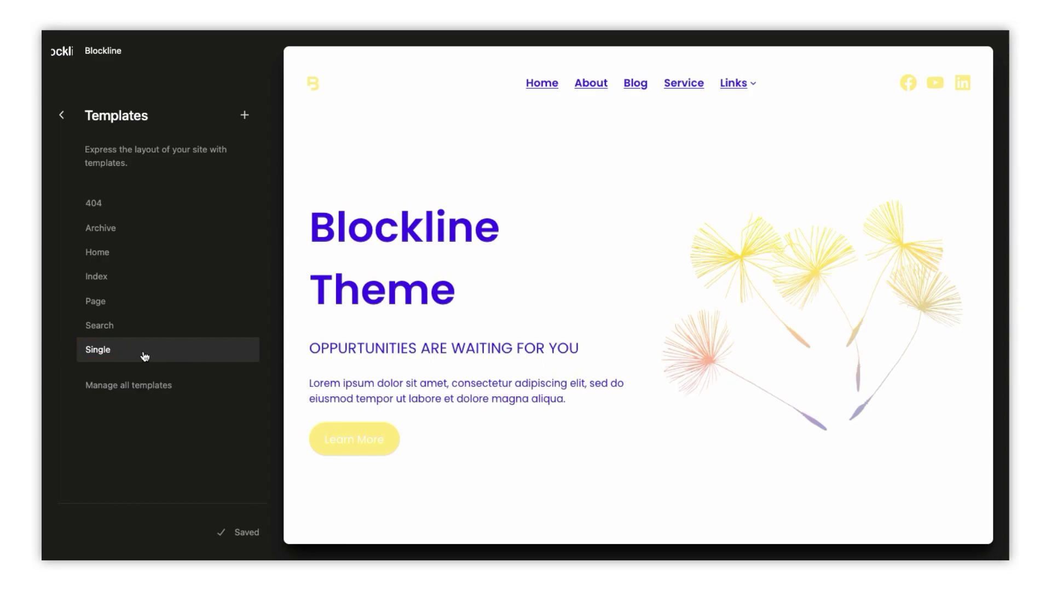
left_click(145, 356)
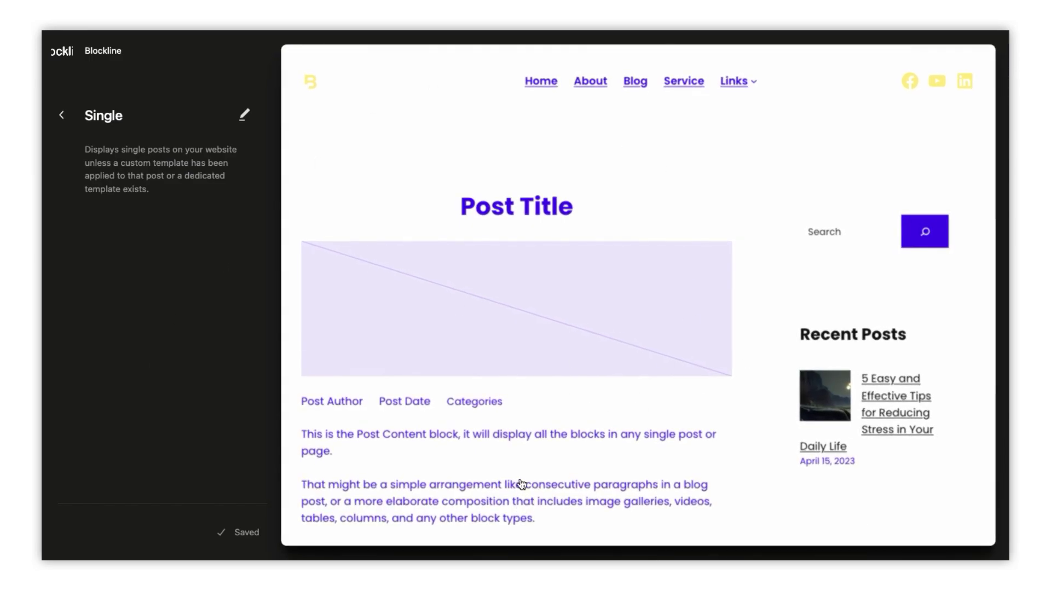
- Look over the Single preview, then start editing it in the full editor
scroll(439, 434, "down", 15)
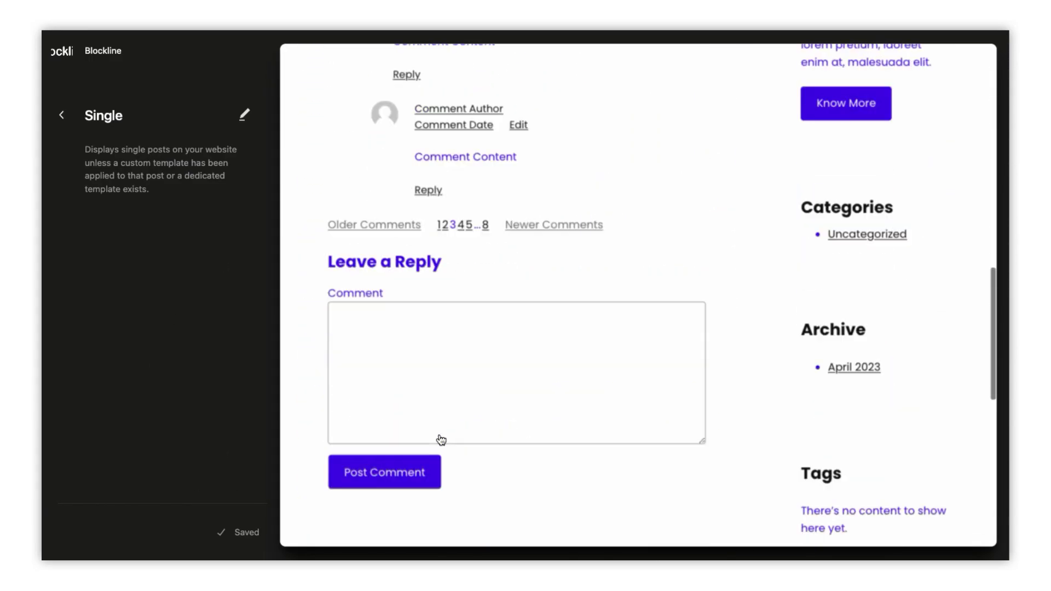
scroll(441, 439, "down", 5)
scroll(440, 440, "up", 20)
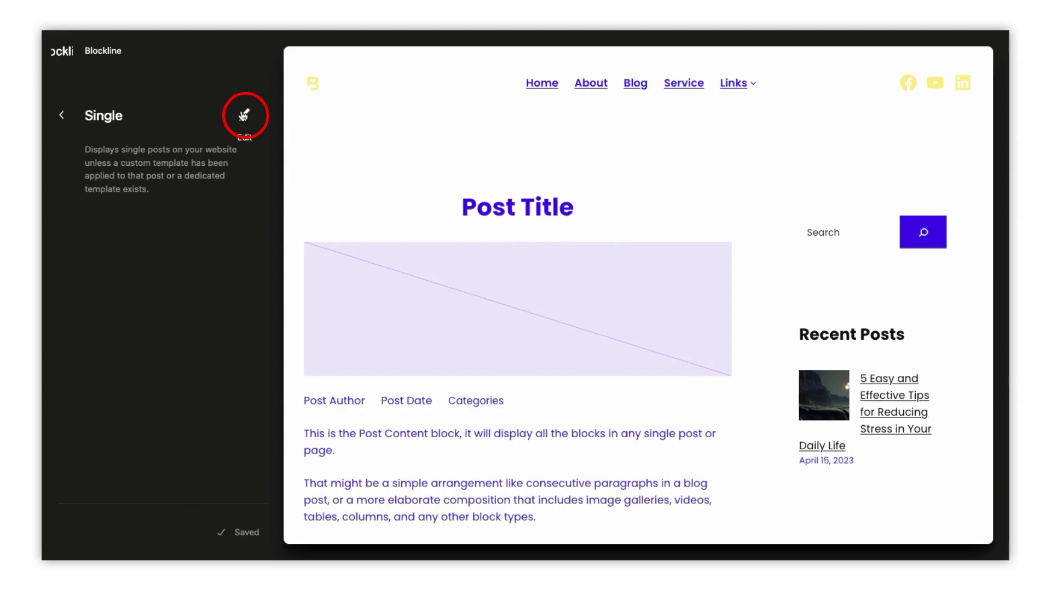
left_click(244, 115)
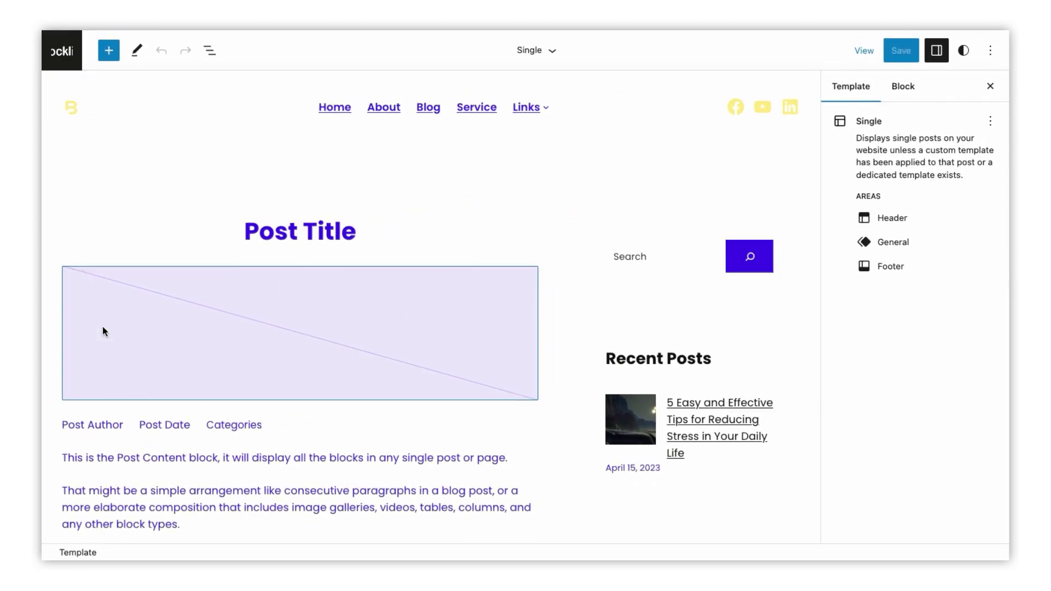
- Give the Post Featured Image a black Foreground overlay, keeping overlay opacity at 0
scroll(240, 386, "down", 20)
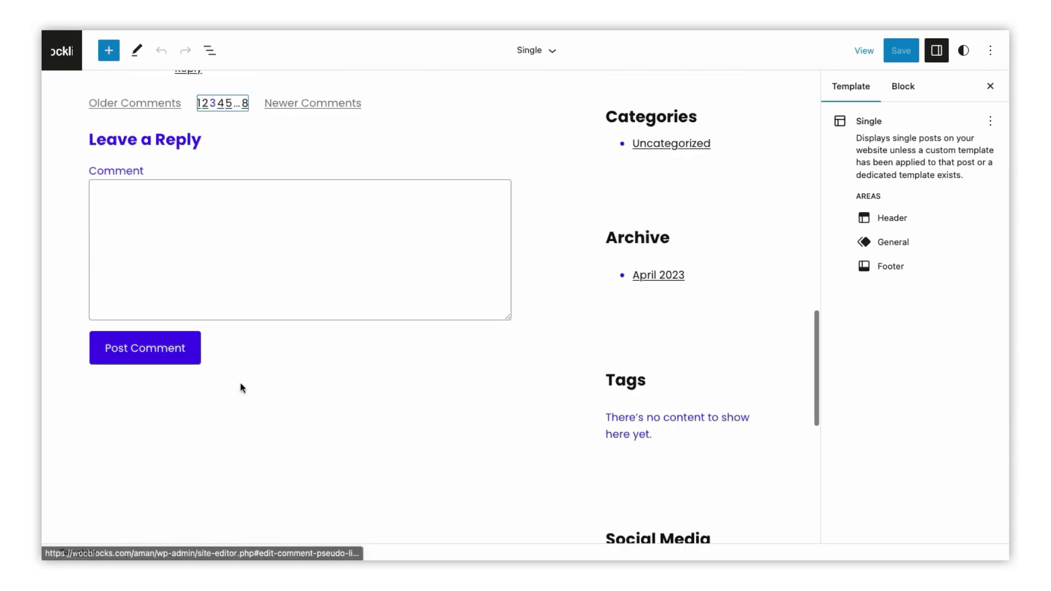
scroll(241, 387, "up", 20)
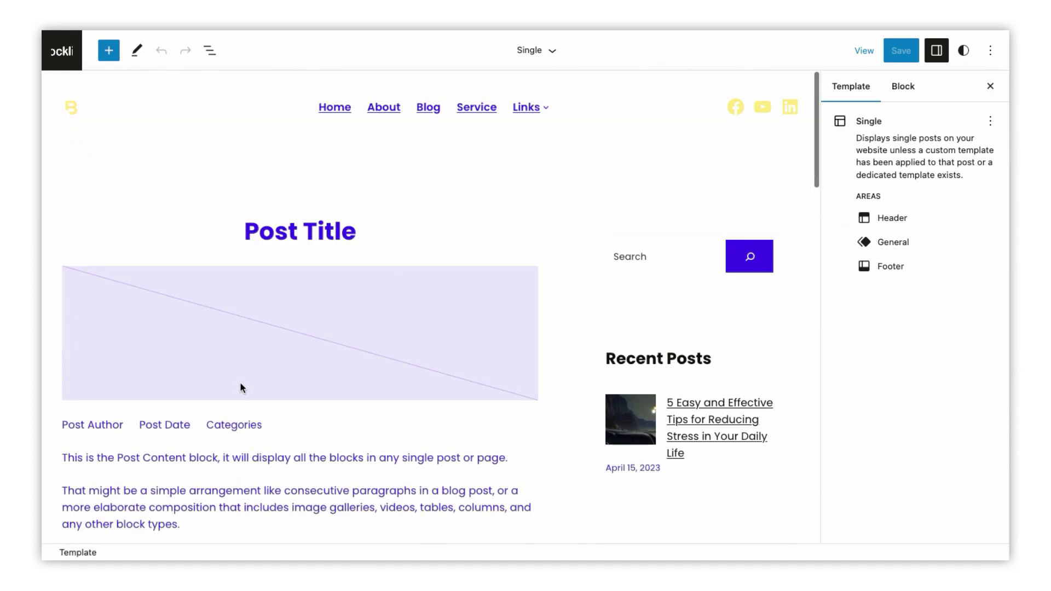
scroll(240, 382, "down", 5)
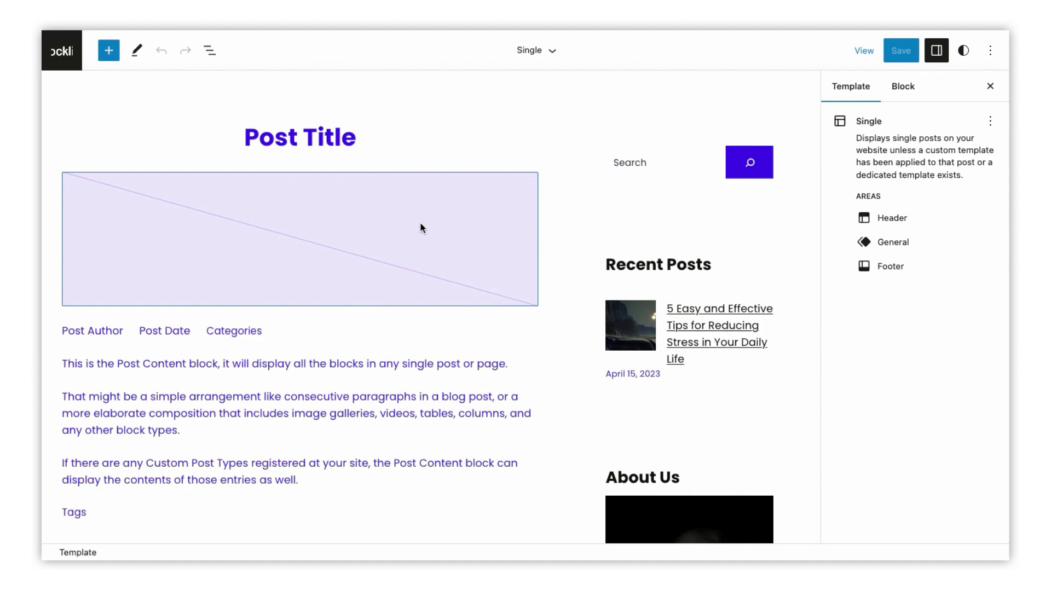
left_click(352, 211)
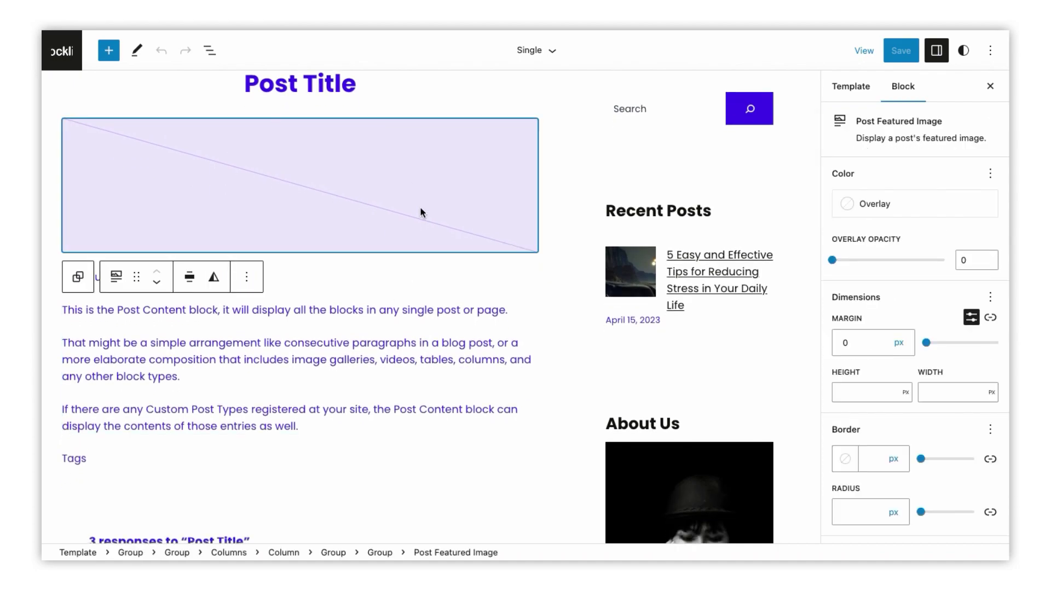
left_click(869, 214)
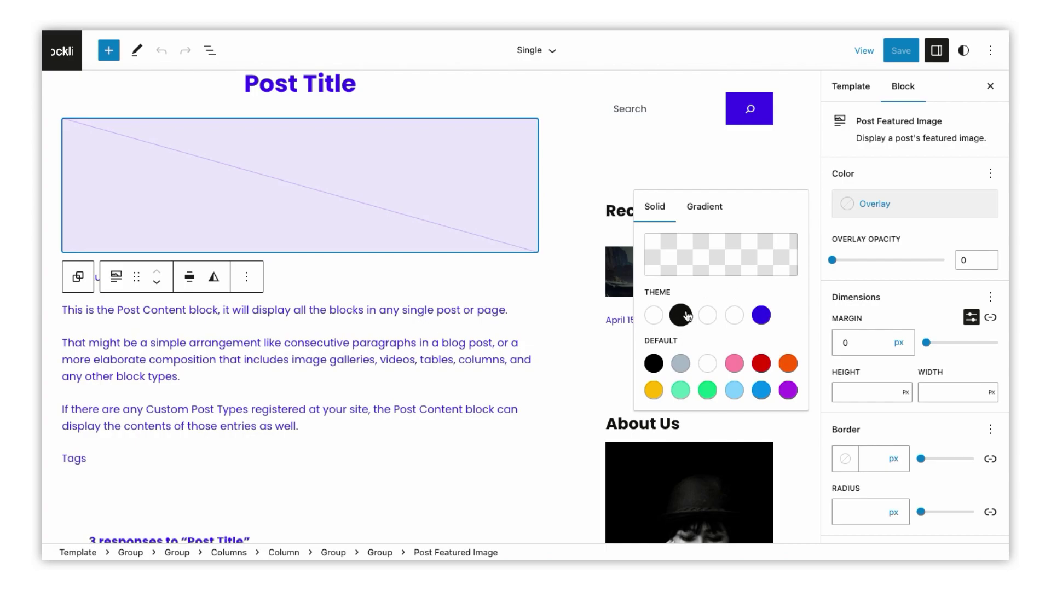
left_click(687, 317)
left_click(663, 256)
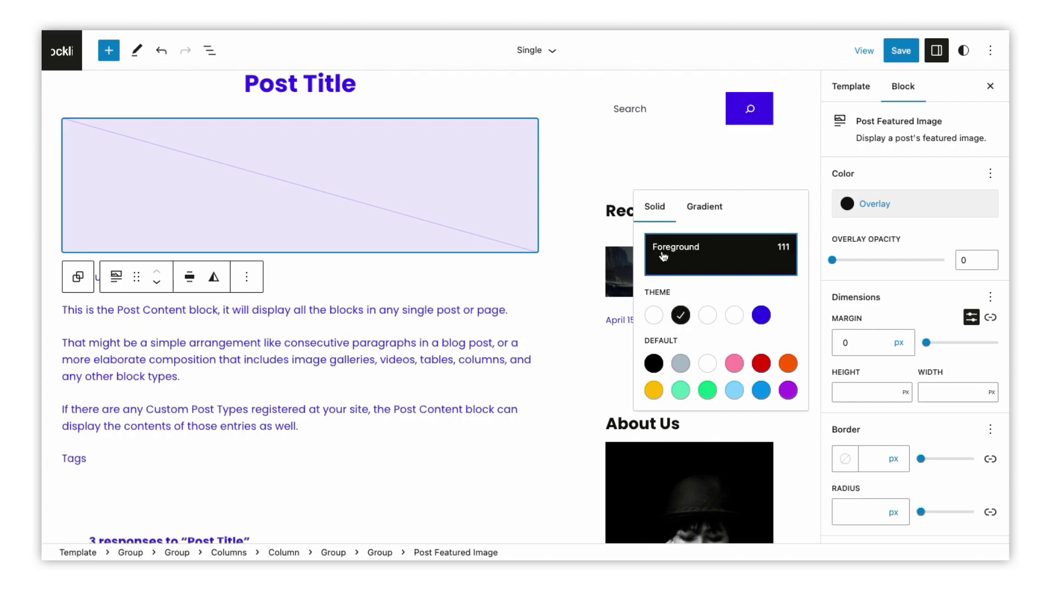
left_click(782, 256)
left_click_drag(867, 261, 832, 260)
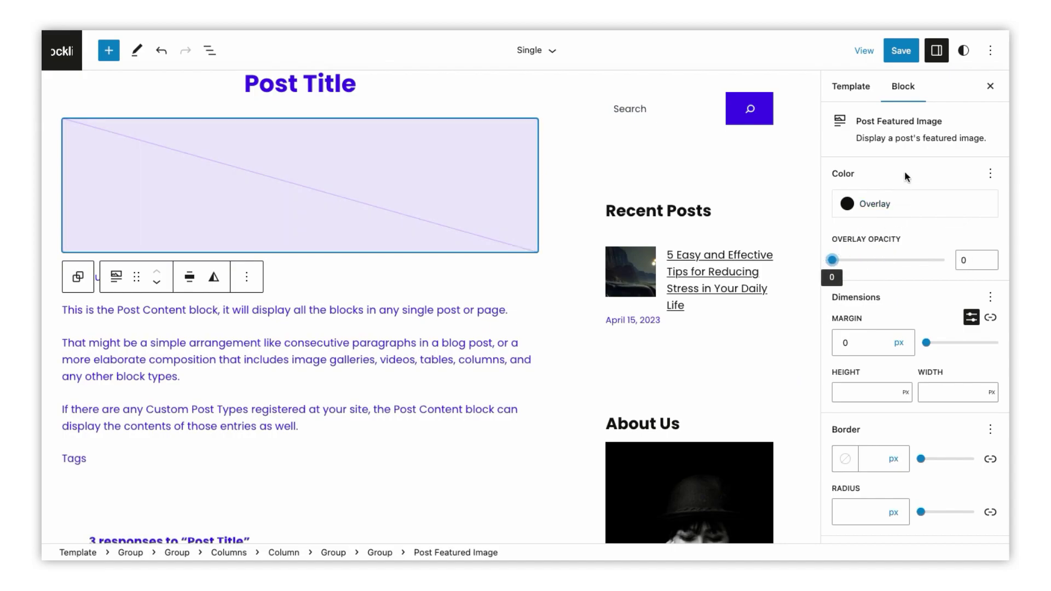
- Select the Tags block and check its transform options without changing it
scroll(321, 359, "down", 5)
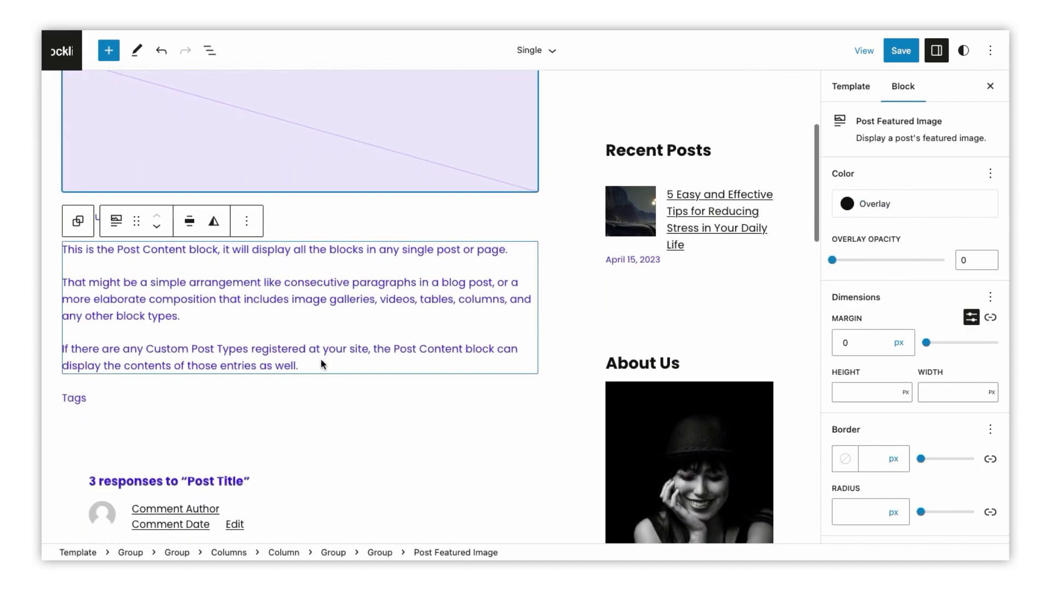
scroll(321, 359, "up", 4)
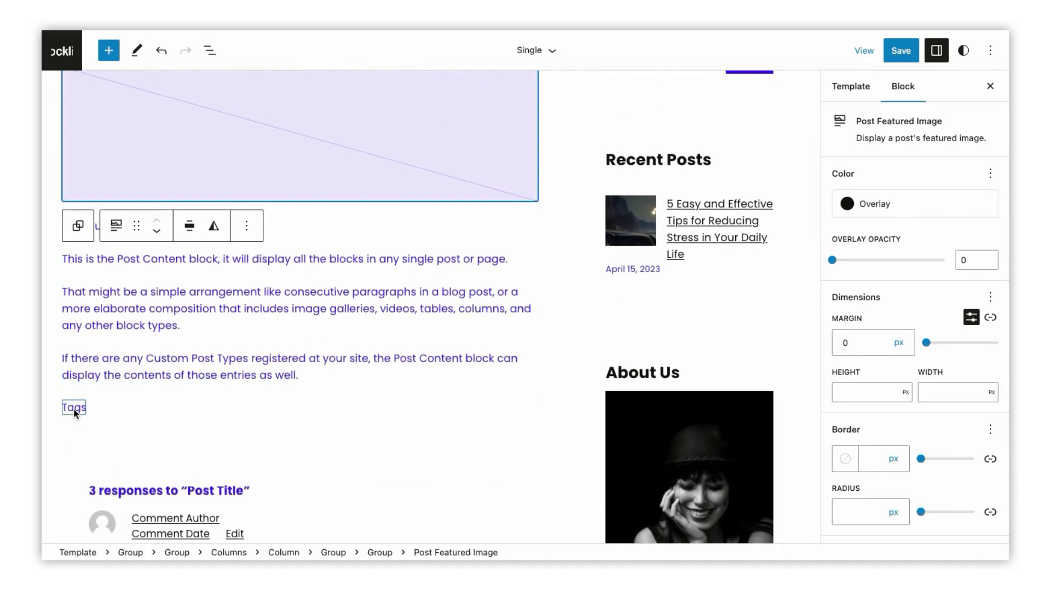
left_click(75, 413)
left_click(114, 379)
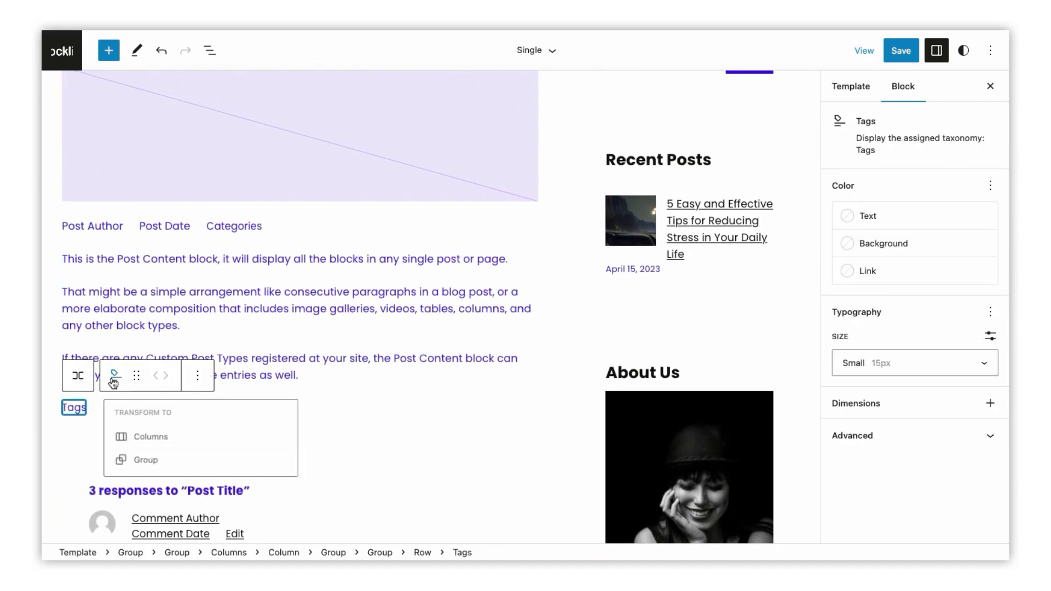
left_click(114, 379)
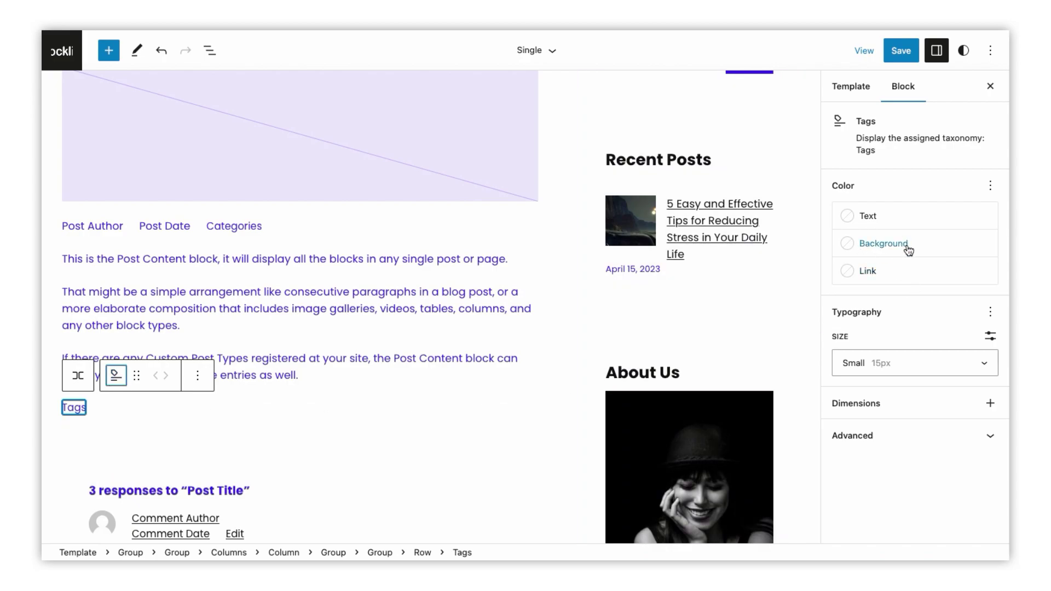
scroll(375, 335, "up", 3)
scroll(374, 335, "down", 1)
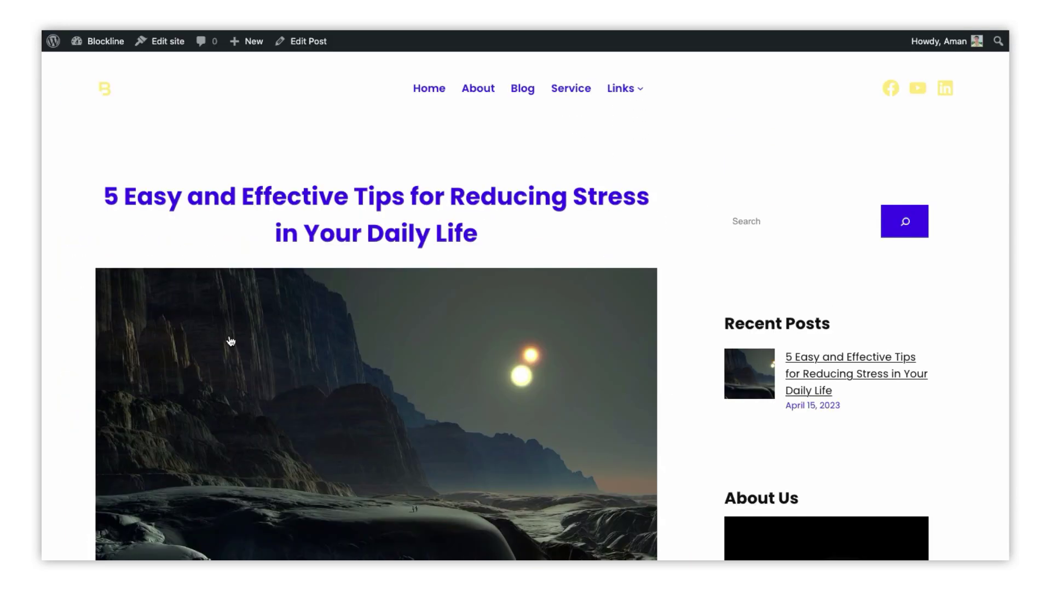
scroll(446, 393, "down", 8)
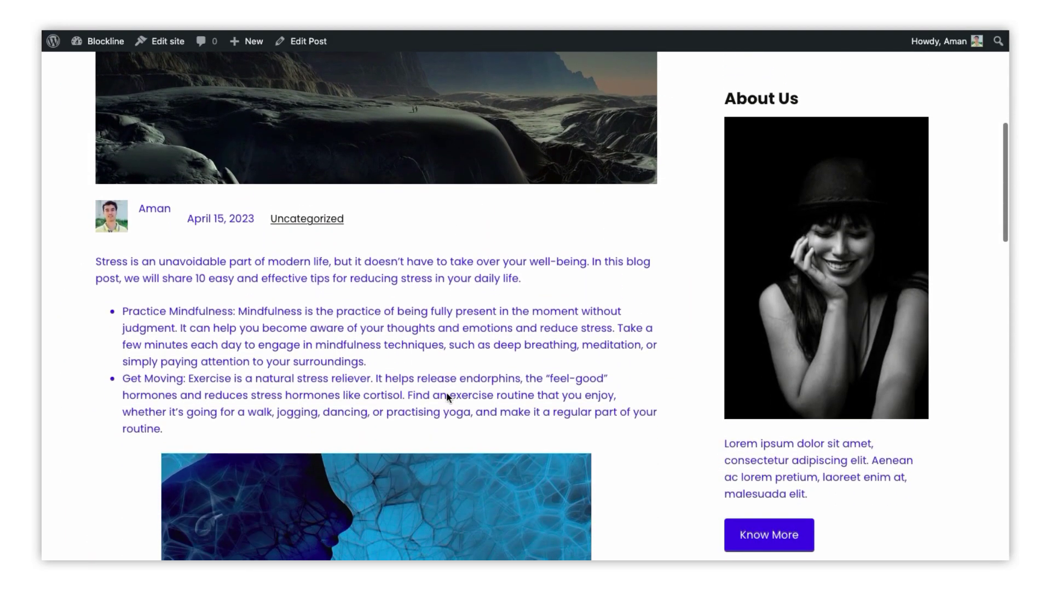
scroll(446, 393, "down", 2)
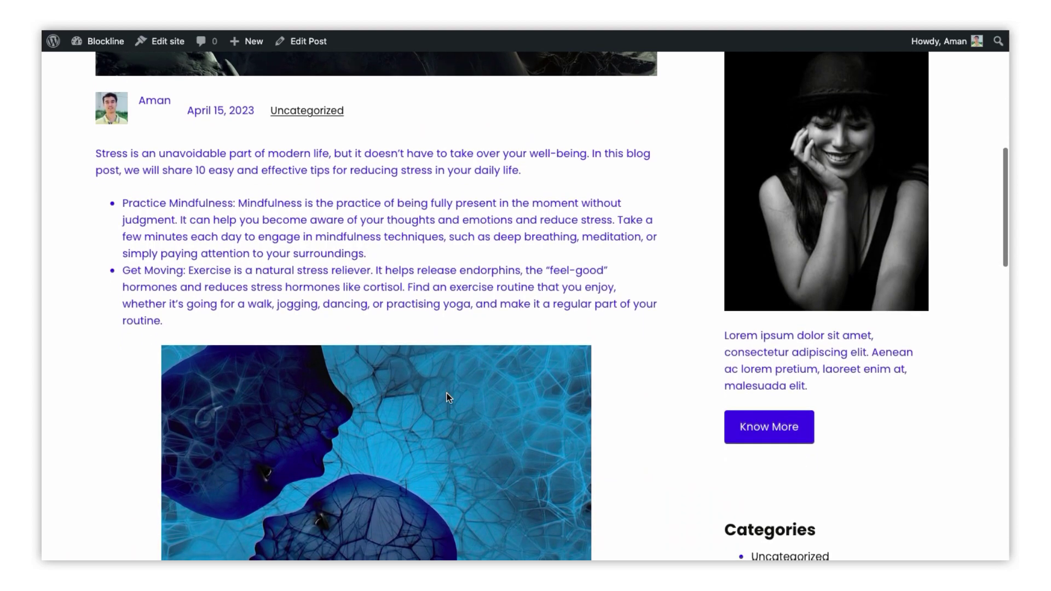
scroll(447, 393, "down", 10)
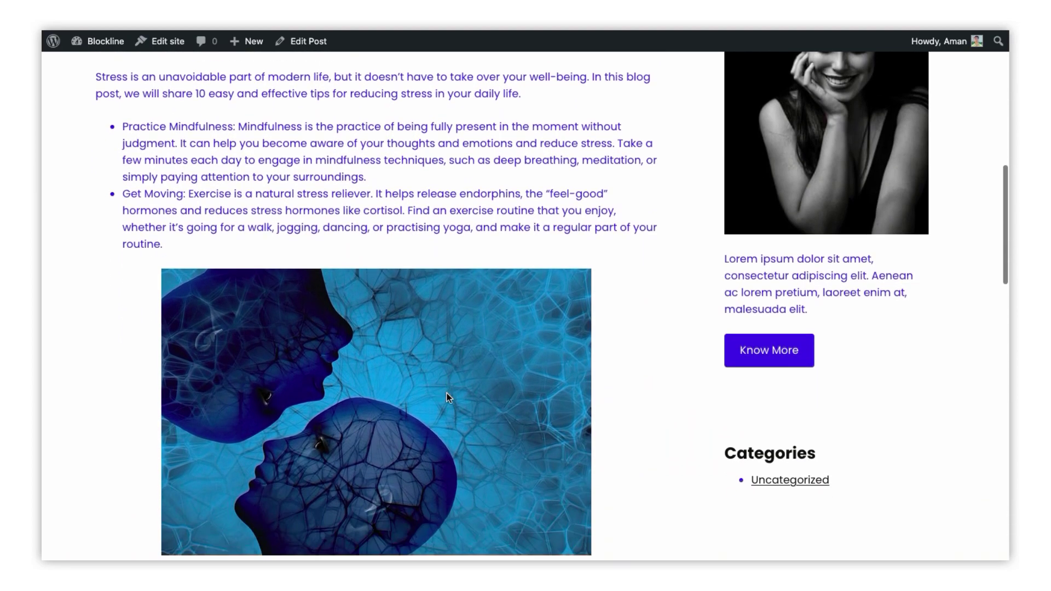
scroll(446, 393, "down", 5)
scroll(447, 393, "up", 20)
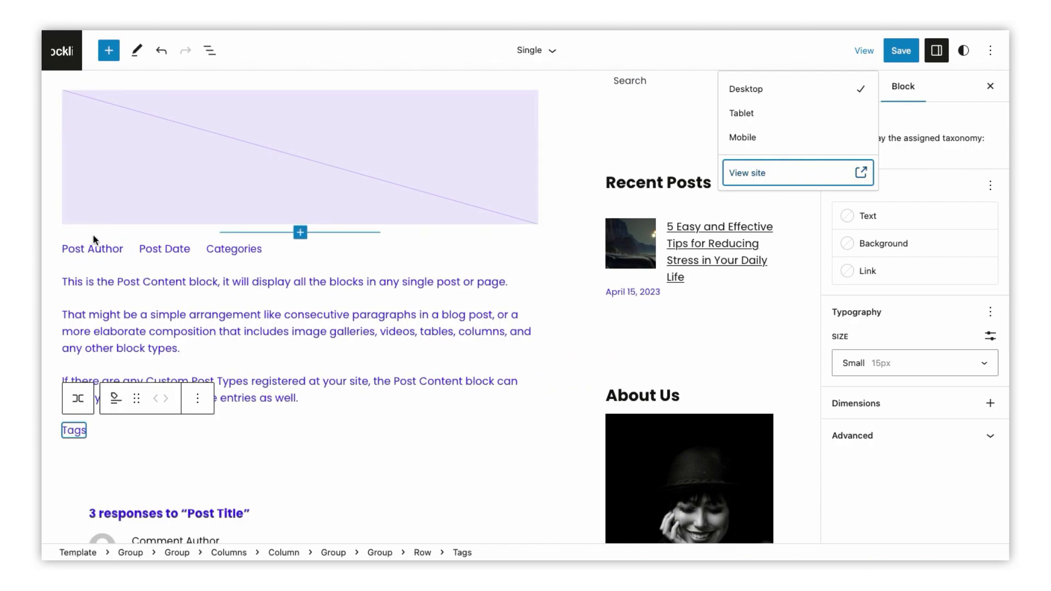
- Give the author, date and categories row a light translucent gray background and Vivid red text
left_click(97, 244)
left_click(104, 248)
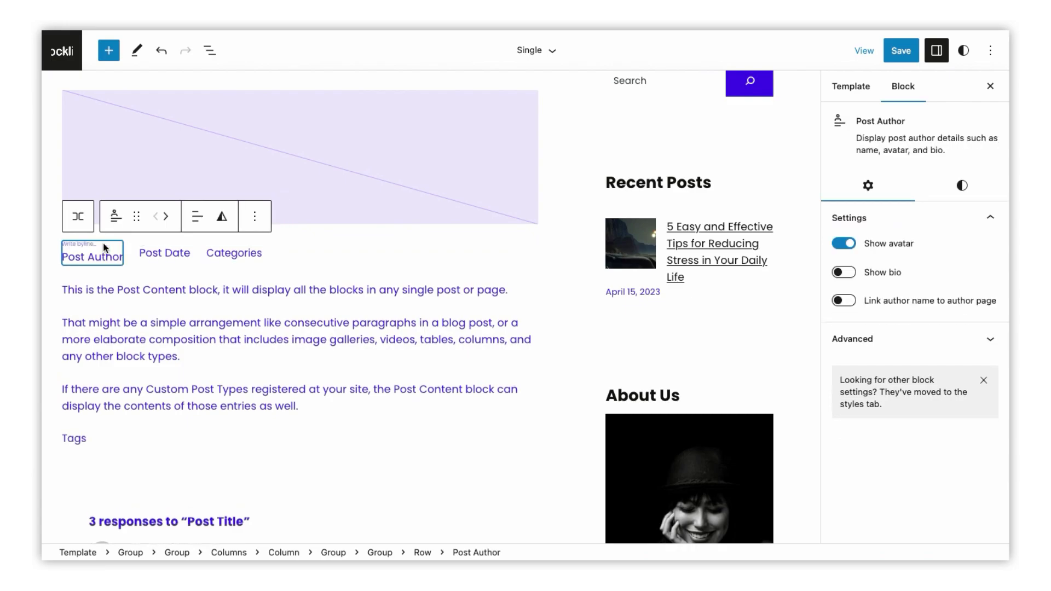
scroll(166, 253, "up", 1)
left_click(146, 291)
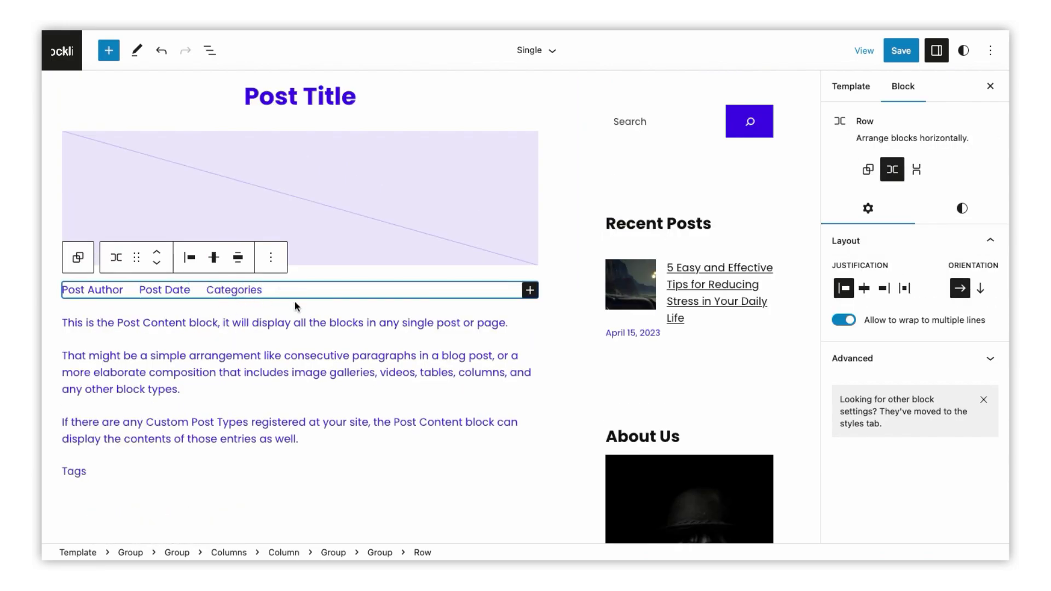
left_click(963, 210)
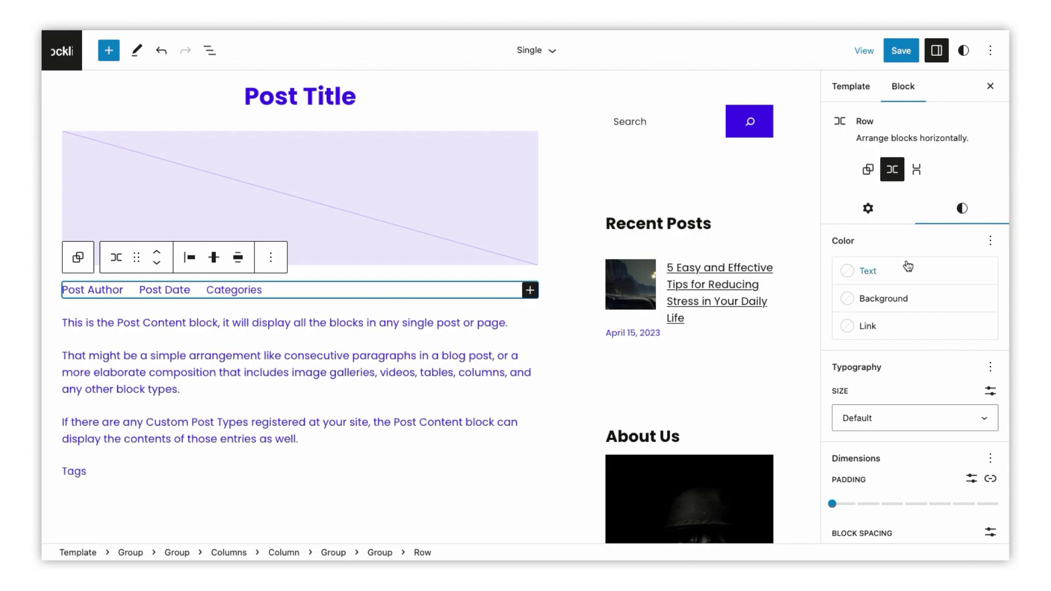
left_click(935, 305)
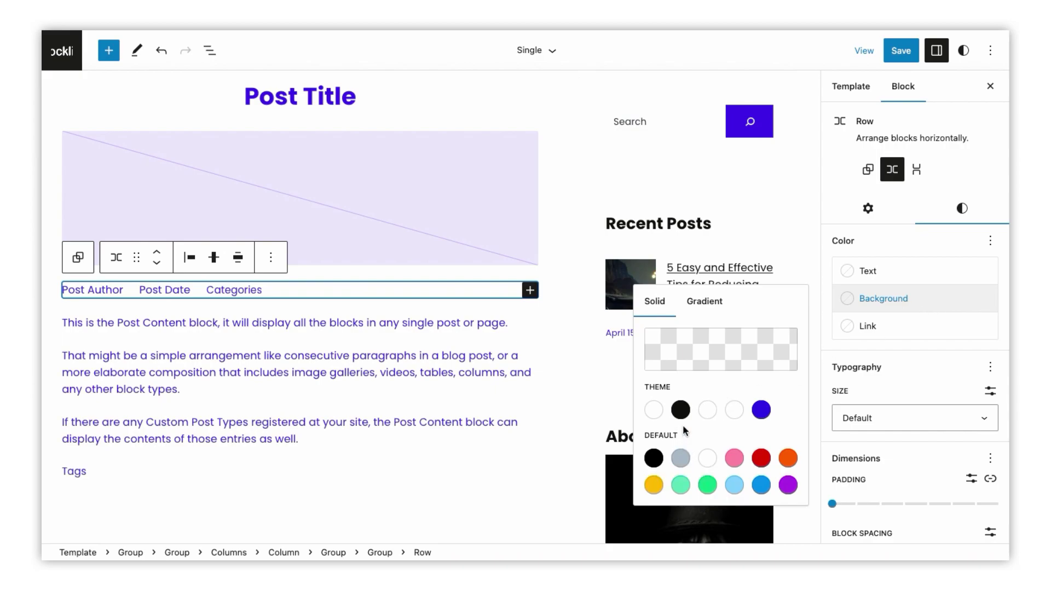
left_click(680, 458)
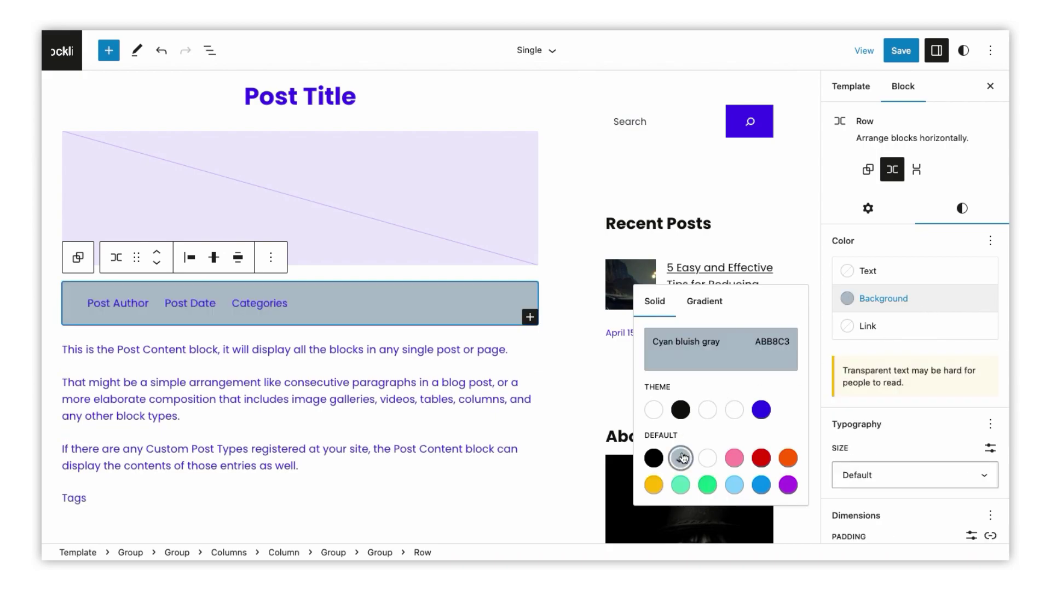
left_click(740, 343)
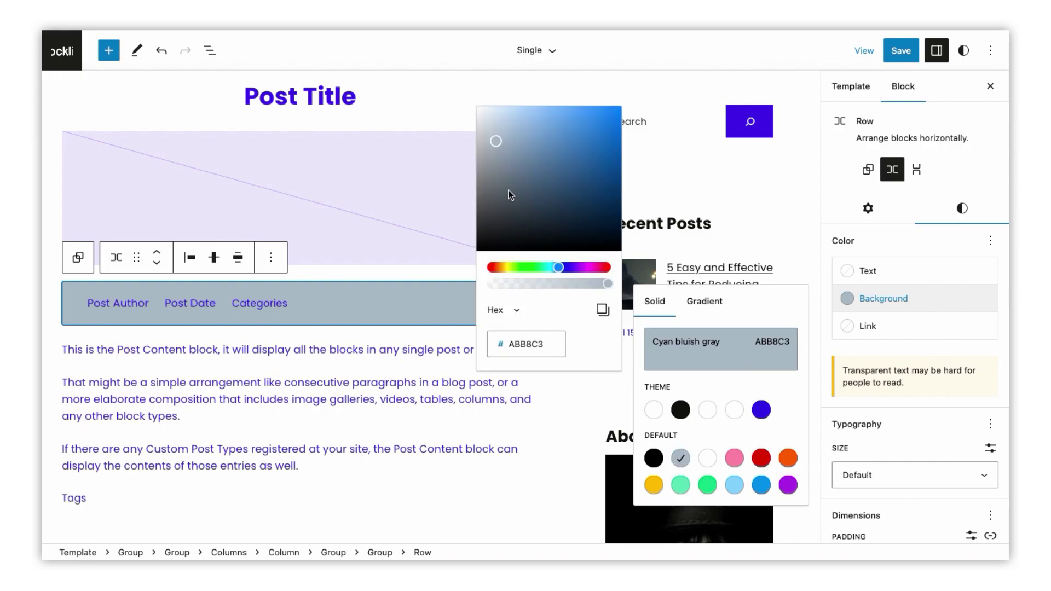
left_click_drag(494, 144, 473, 113)
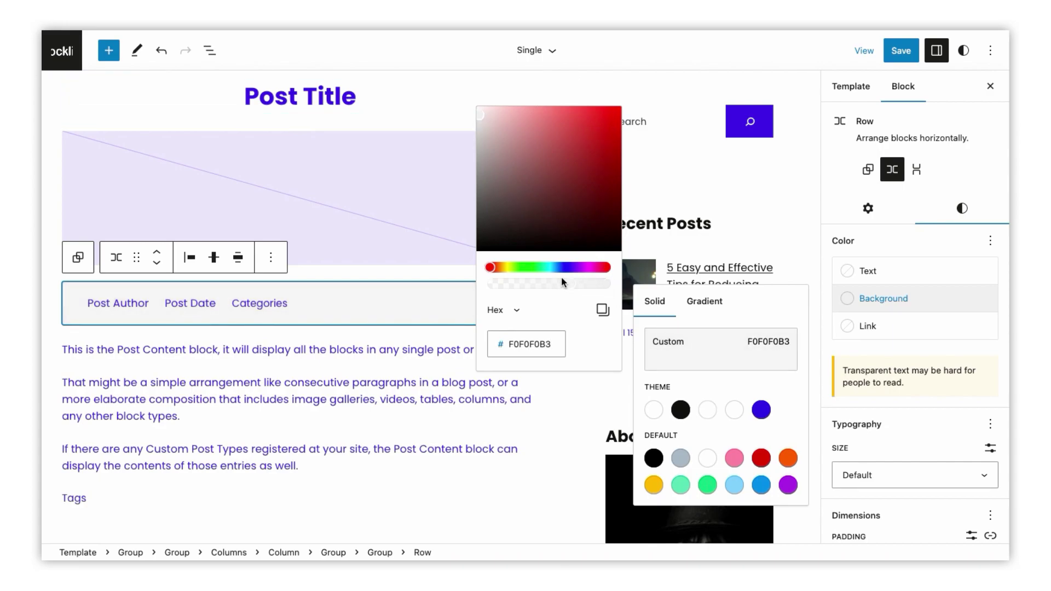
left_click_drag(562, 282, 538, 280)
left_click(867, 271)
left_click(761, 399)
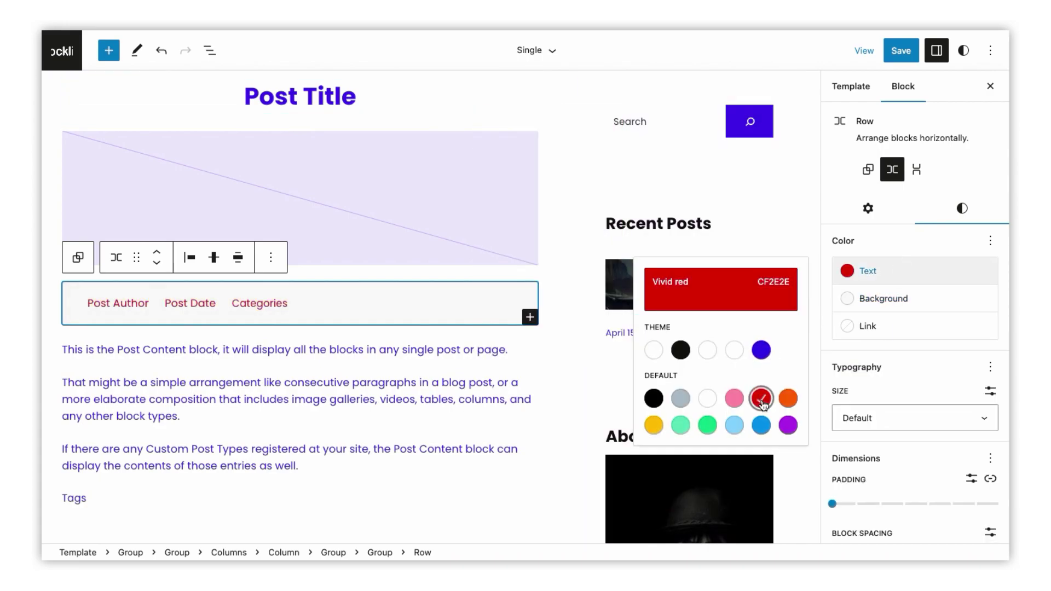
- Set the Post Content text to a custom size of 19px
left_click(399, 412)
scroll(347, 352, "down", 2)
left_click(966, 198)
left_click(989, 242)
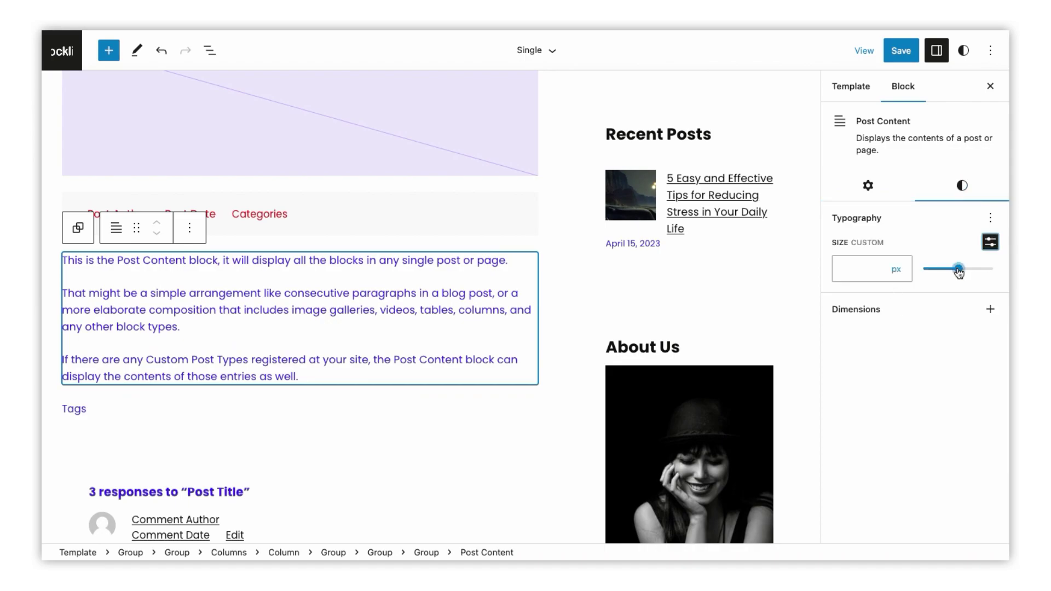
left_click_drag(957, 268, 937, 269)
scroll(370, 338, "down", 6)
- Select the comments title heading and check what it can transform into
left_click(370, 337)
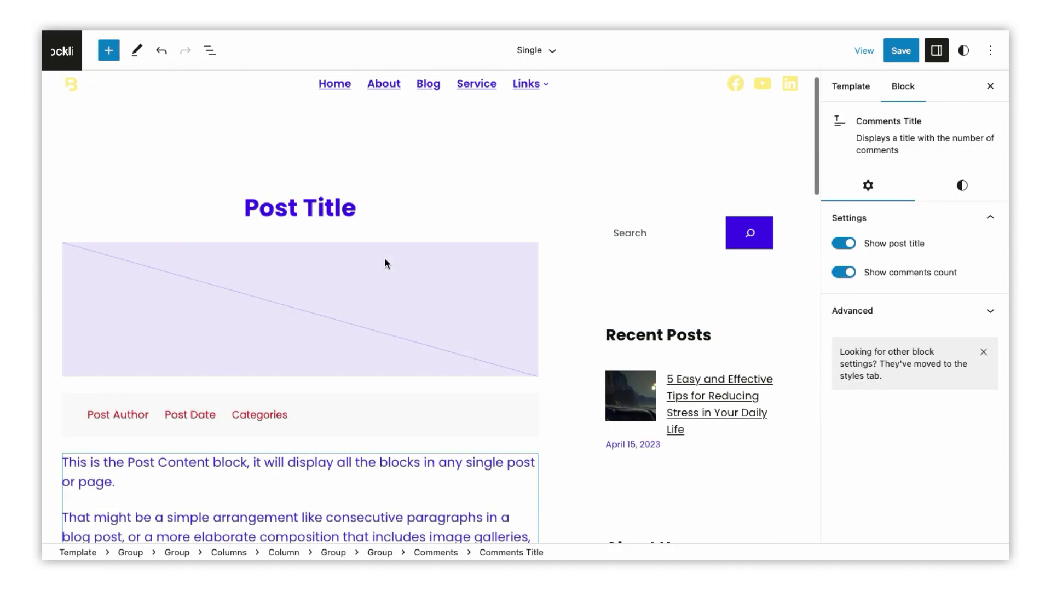
scroll(232, 259, "down", 10)
scroll(383, 231, "down", 1)
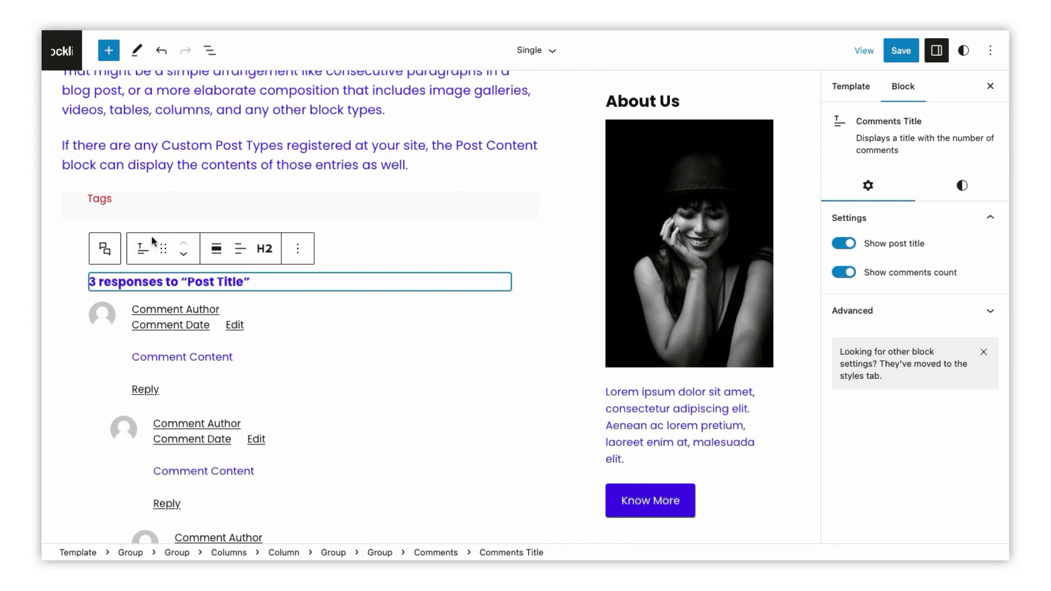
left_click(272, 239)
scroll(262, 274, "down", 3)
scroll(254, 320, "up", 5)
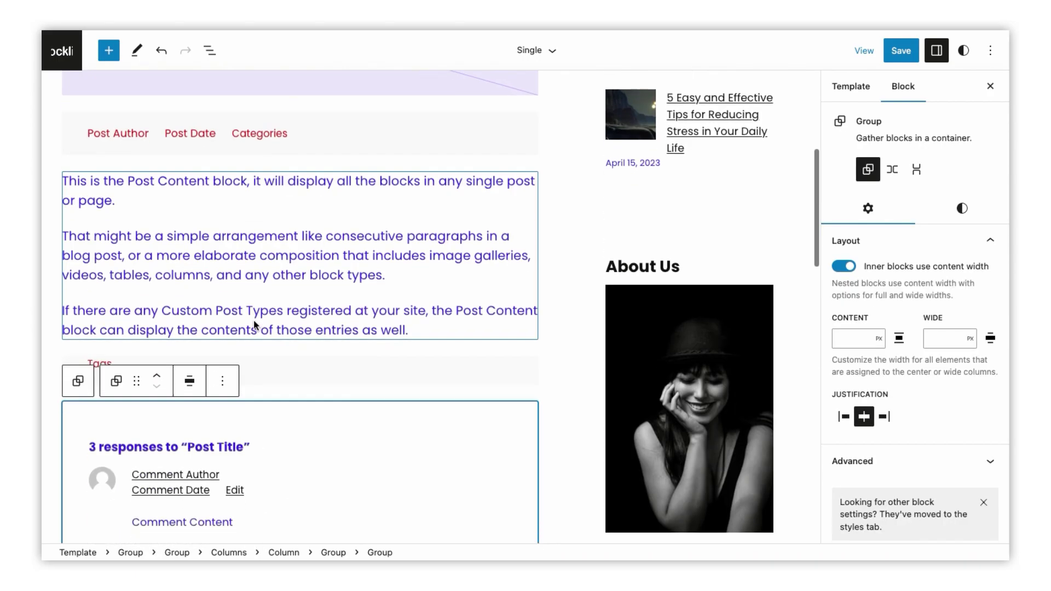
left_click(218, 426)
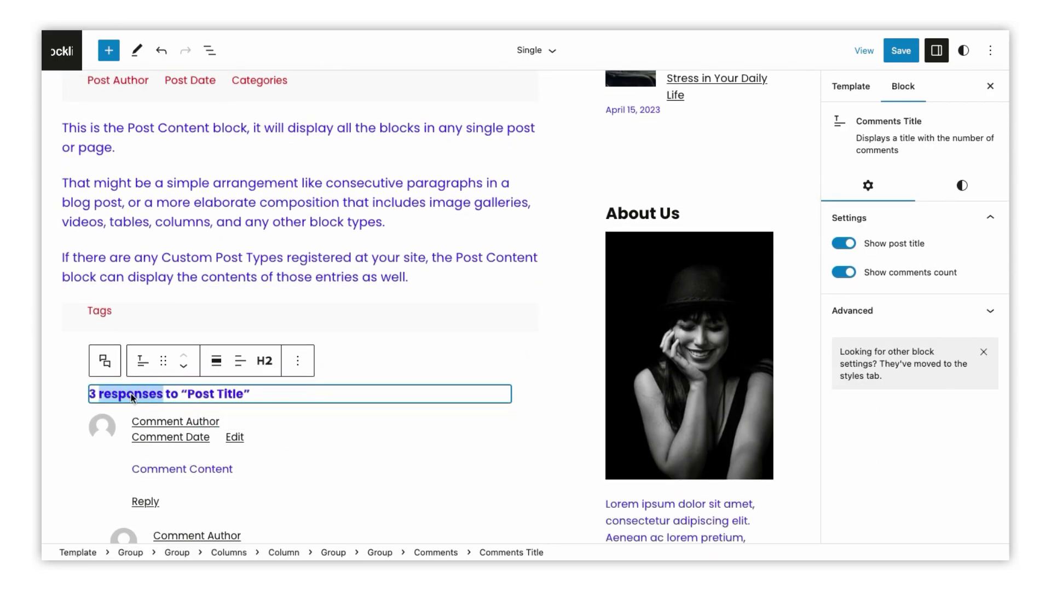
left_click(144, 364)
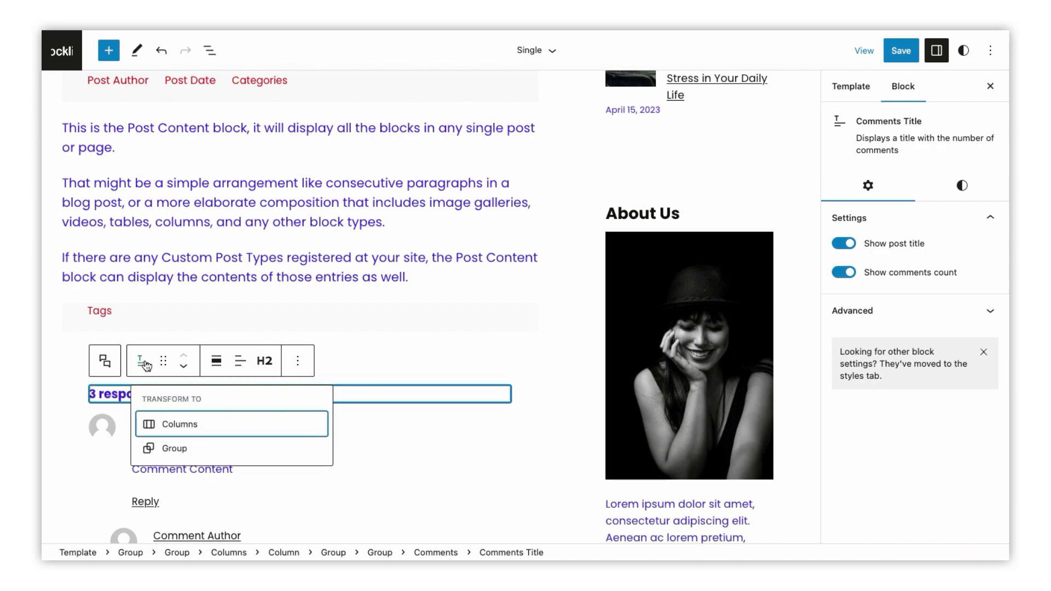
- Select the whole comments block and view its background colours, leaving them unchanged
left_click(105, 360)
scroll(239, 252, "down", 10)
left_click(961, 198)
left_click(841, 288)
left_click(354, 218)
scroll(354, 219, "up", 10)
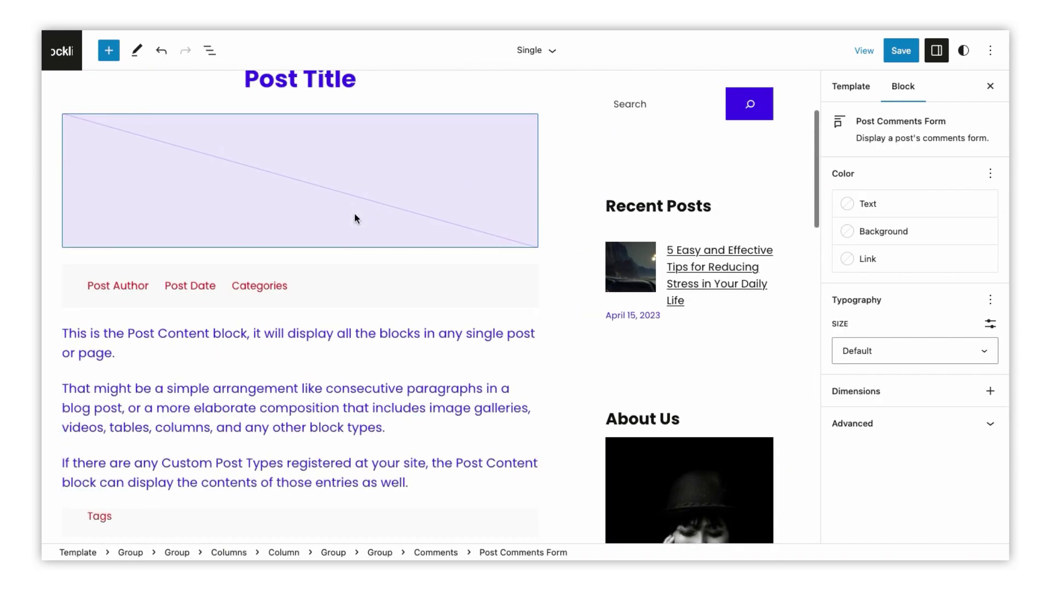
scroll(303, 425, "down", 3)
- Insert a Wide Line separator above Post Content with a teal-green gradient and margin setting
left_click(300, 225)
type("sep")
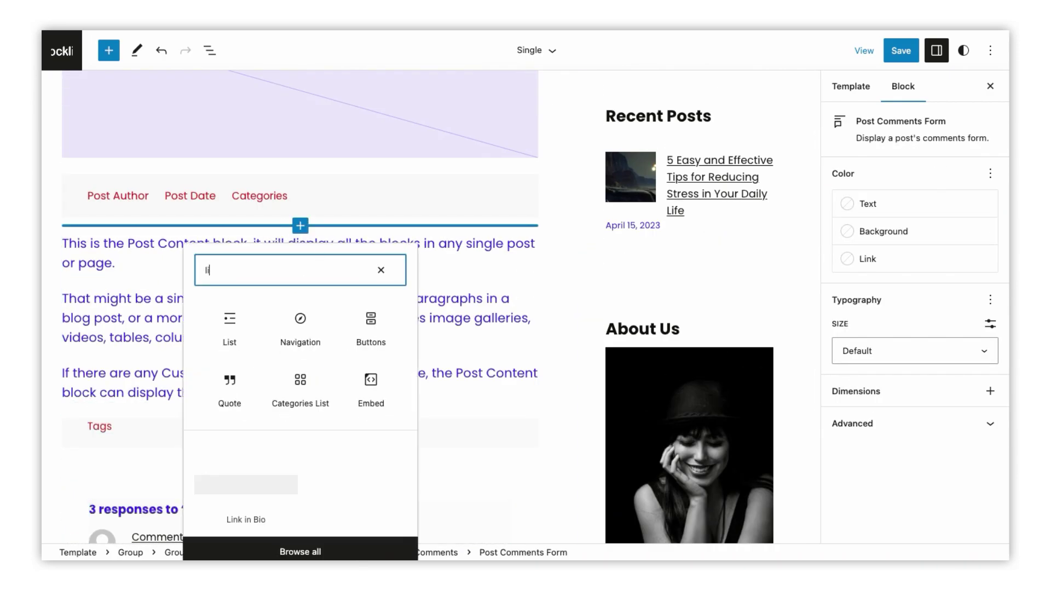
left_click(233, 332)
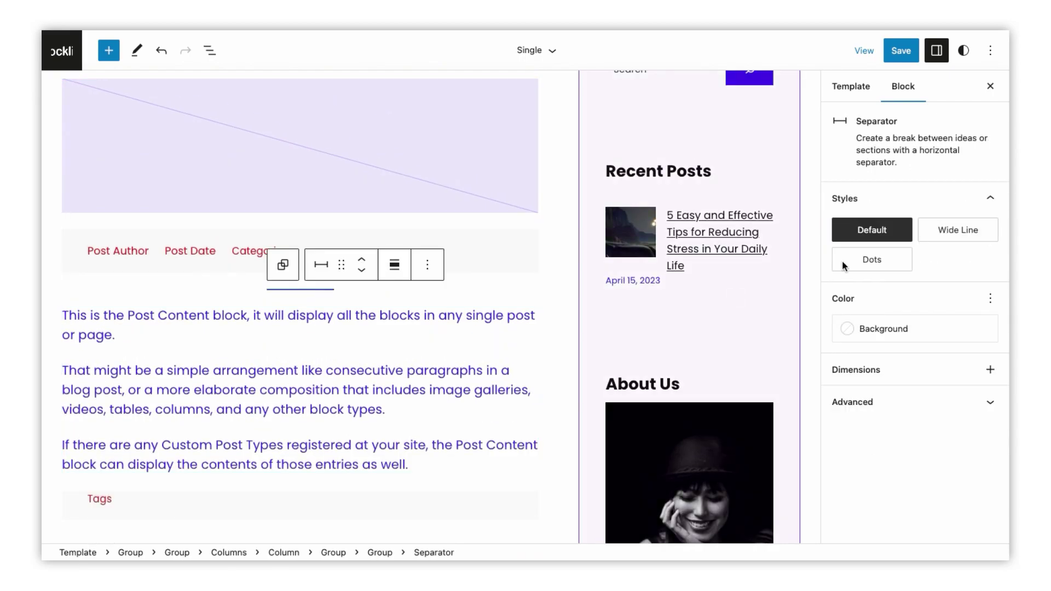
left_click(958, 229)
left_click(882, 328)
left_click(755, 333)
left_click(734, 539)
left_click(990, 369)
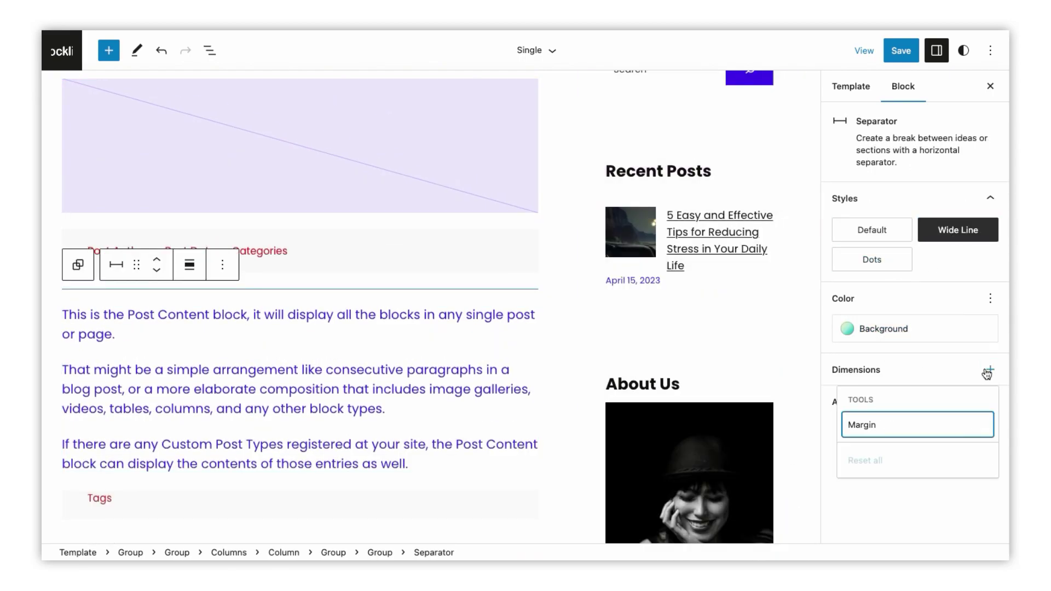
left_click(871, 259)
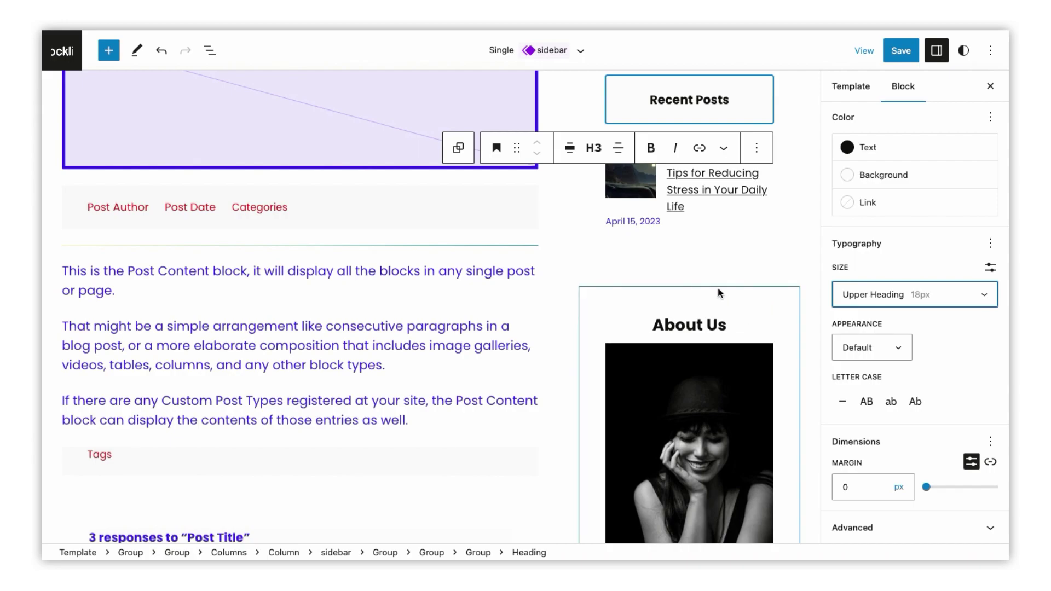
- Select the About Us group in the sidebar
scroll(711, 276, "down", 10)
left_click(711, 276)
scroll(711, 277, "down", 10)
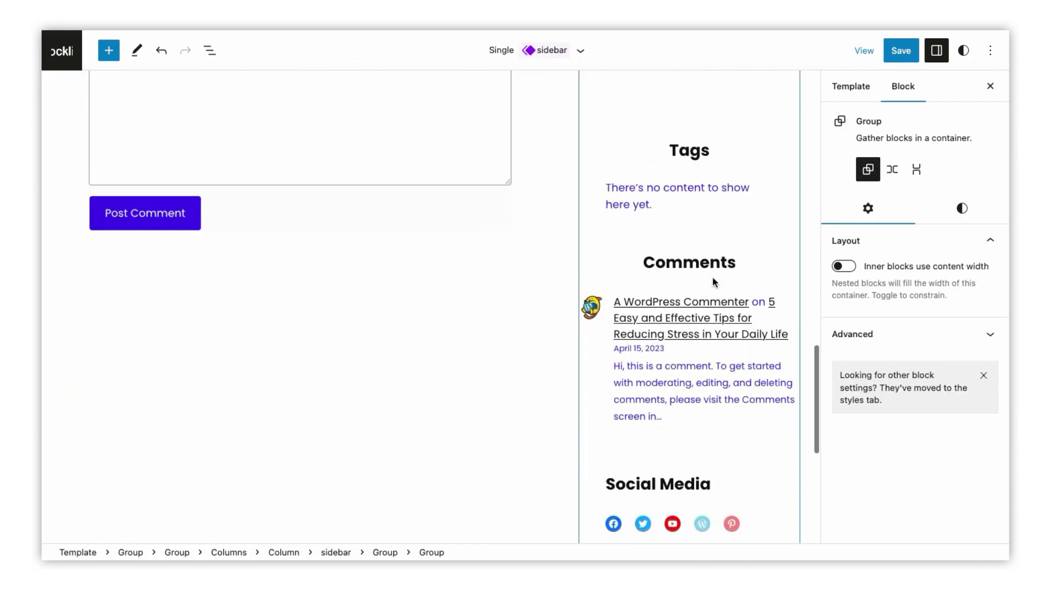
scroll(685, 278, "up", 15)
scroll(479, 276, "up", 3)
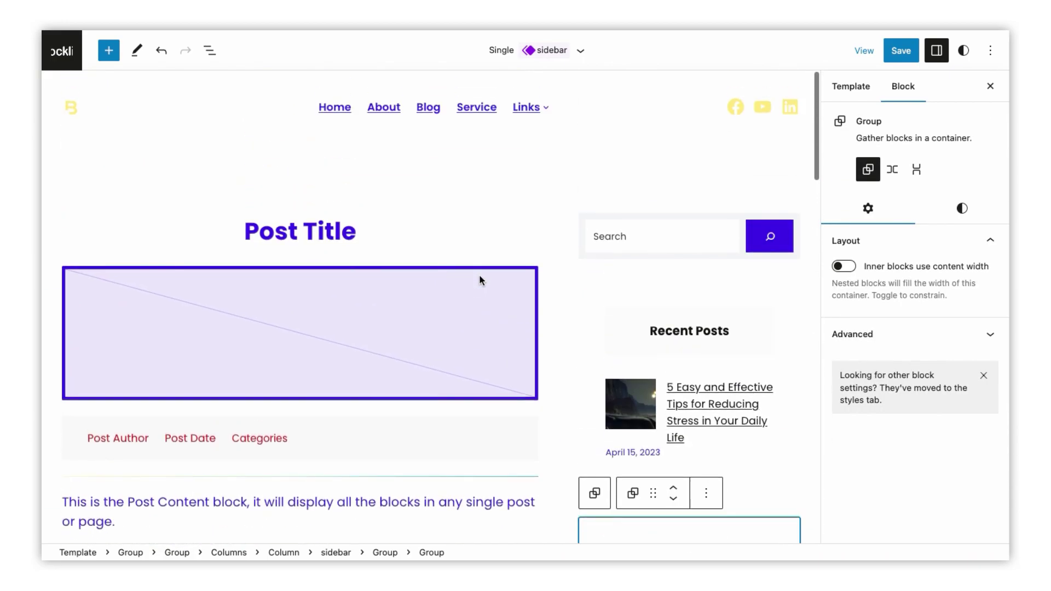
scroll(471, 394, "down", 1)
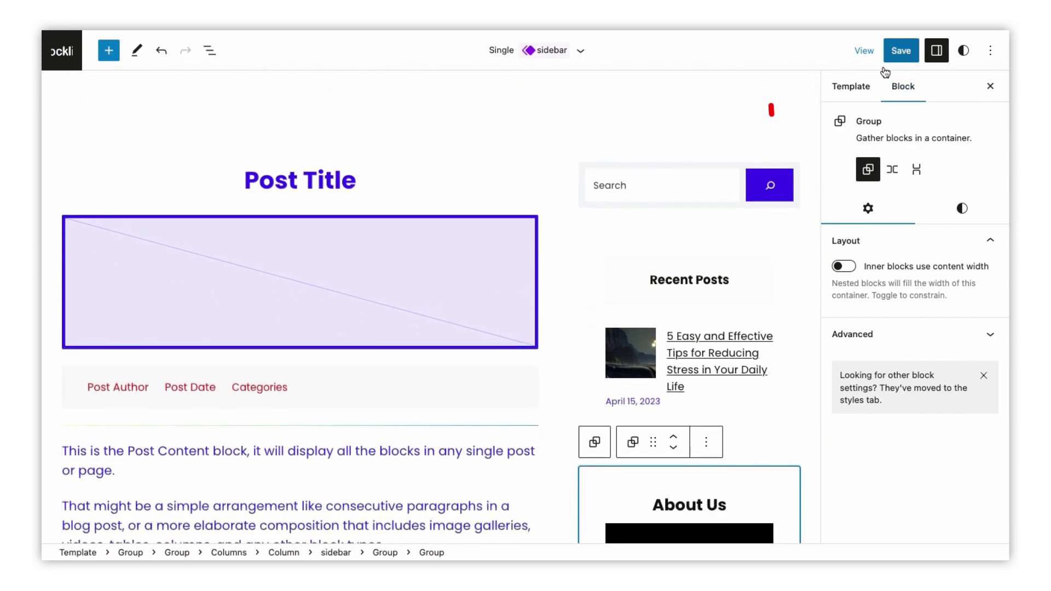
- Save both the Single template and the sidebar template part, confirming 'Site updated'
left_click(902, 61)
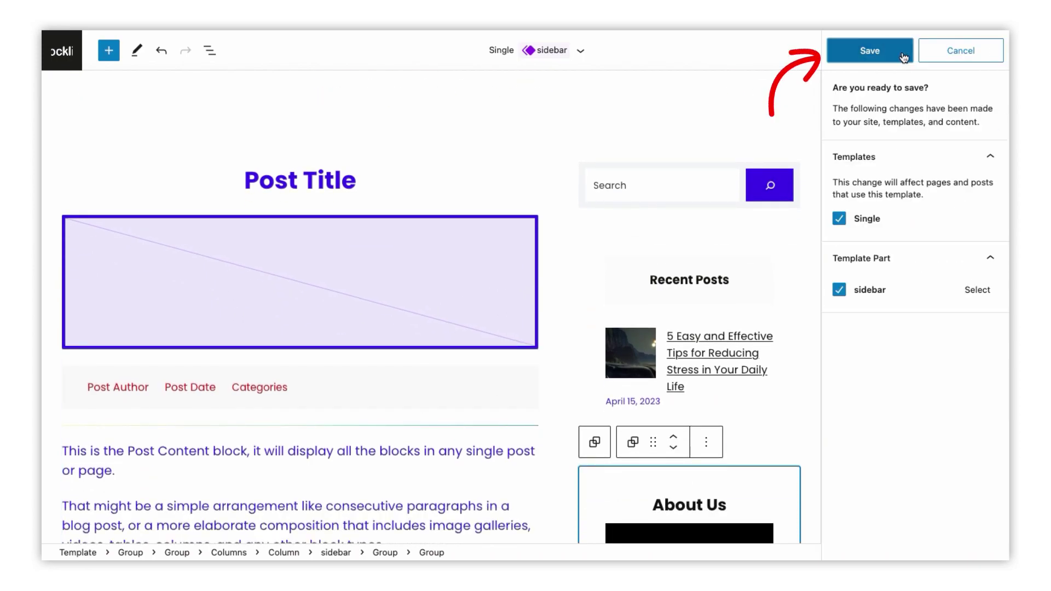
left_click(869, 52)
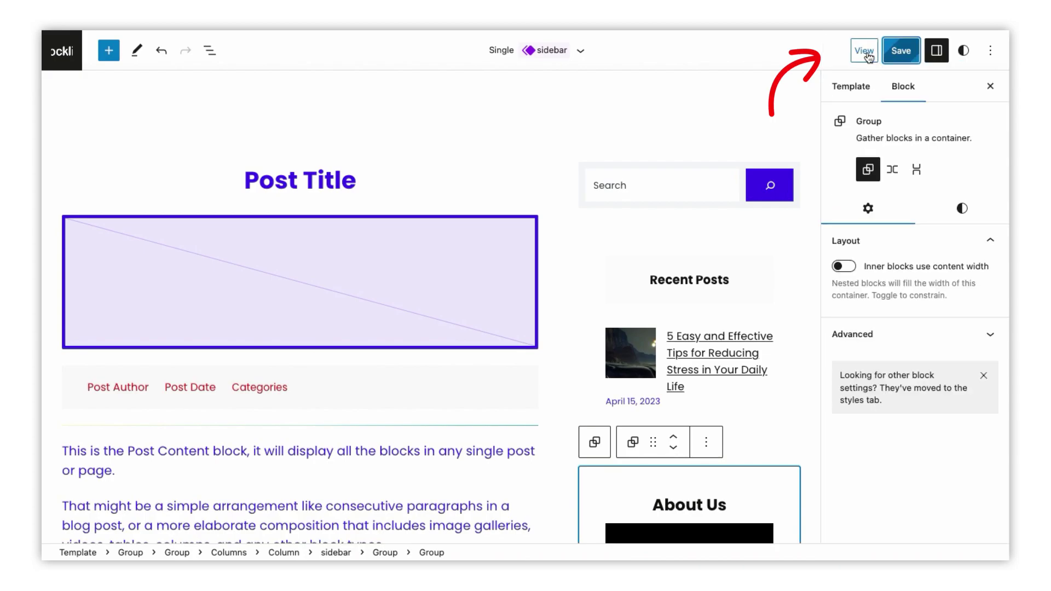
scroll(592, 266, "down", 10)
scroll(592, 260, "down", 5)
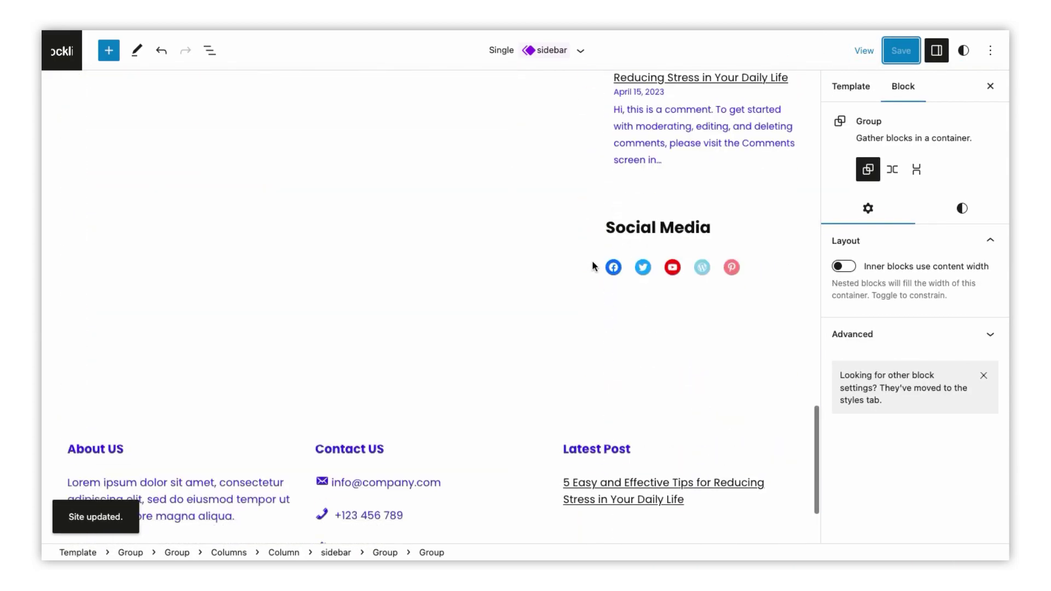
scroll(592, 260, "up", 20)
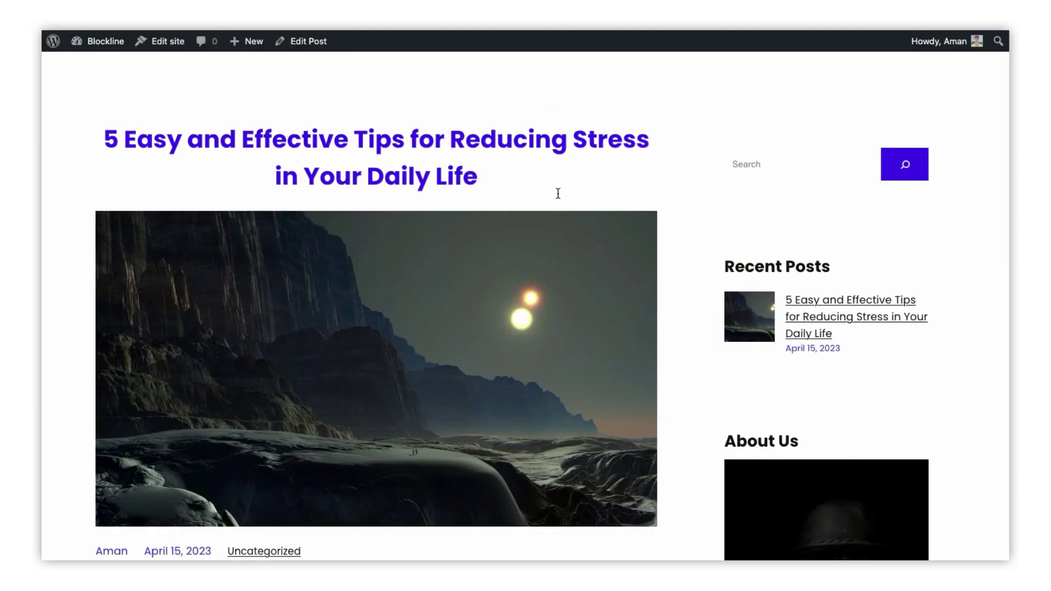
- Scroll the live stress-tips post from its title through the article and comments to the Leave a Reply form
scroll(558, 193, "down", 20)
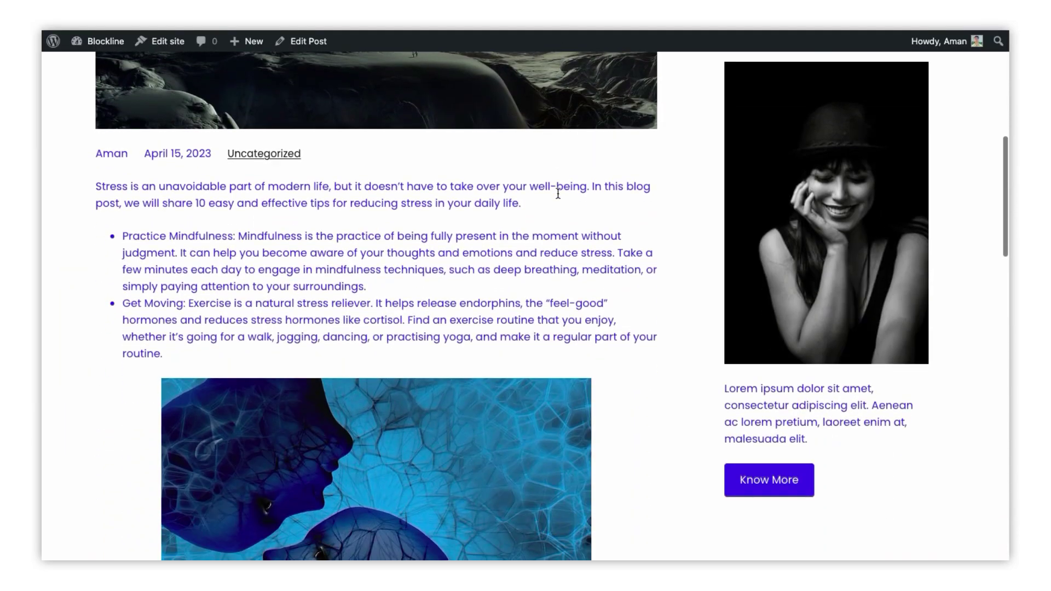
scroll(557, 193, "up", 20)
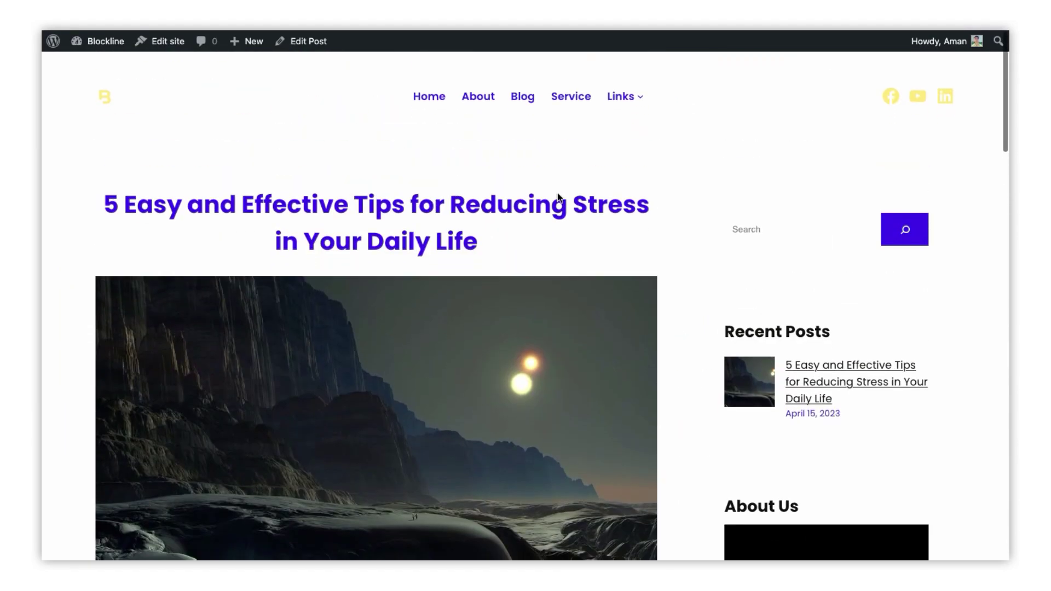
scroll(557, 193, "down", 8)
scroll(557, 193, "down", 15)
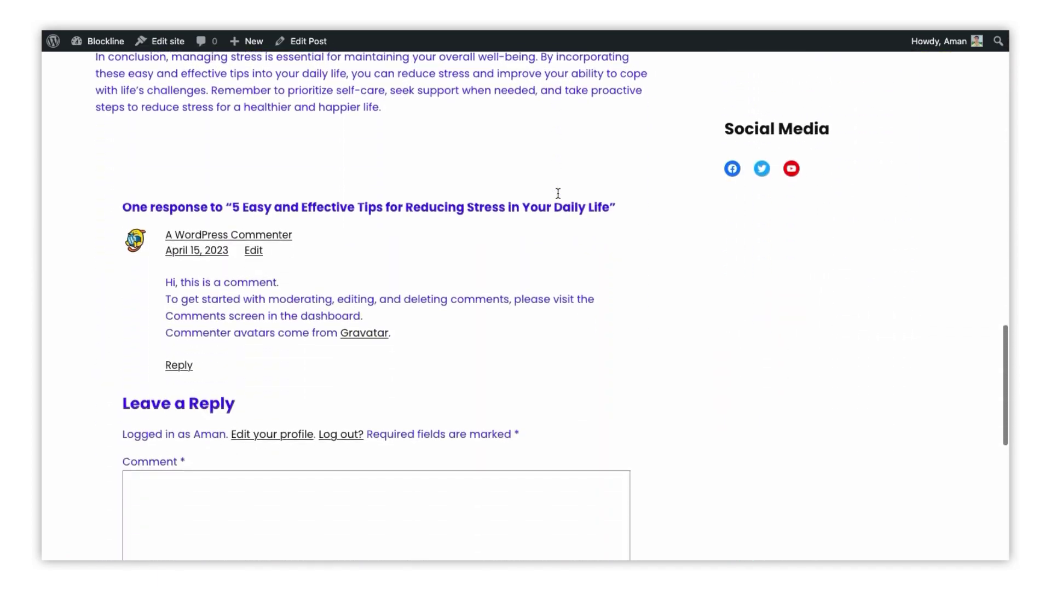
scroll(557, 193, "up", 20)
scroll(557, 193, "down", 1)
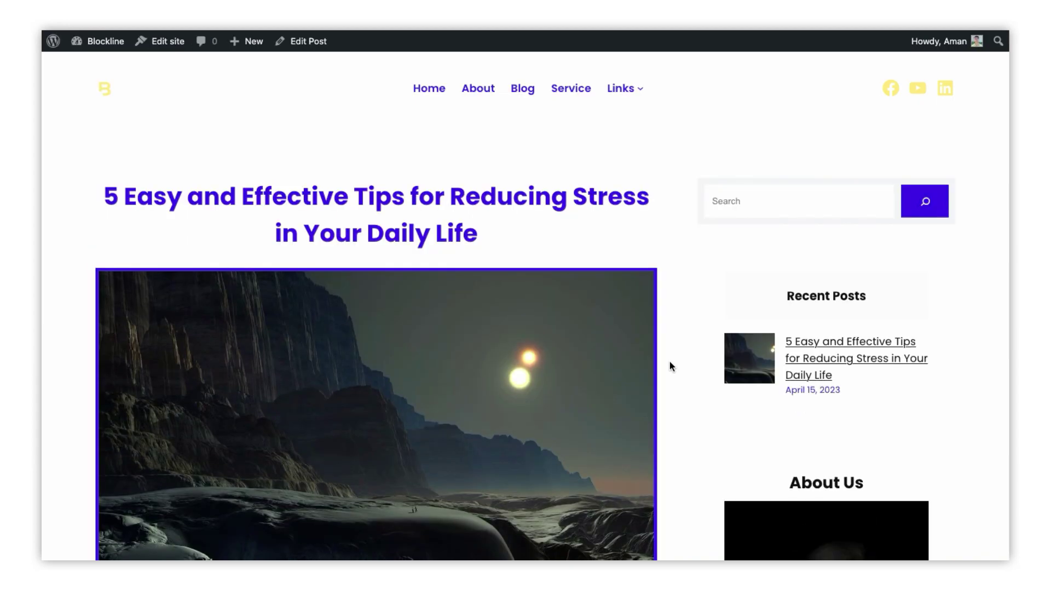
scroll(478, 350, "down", 2)
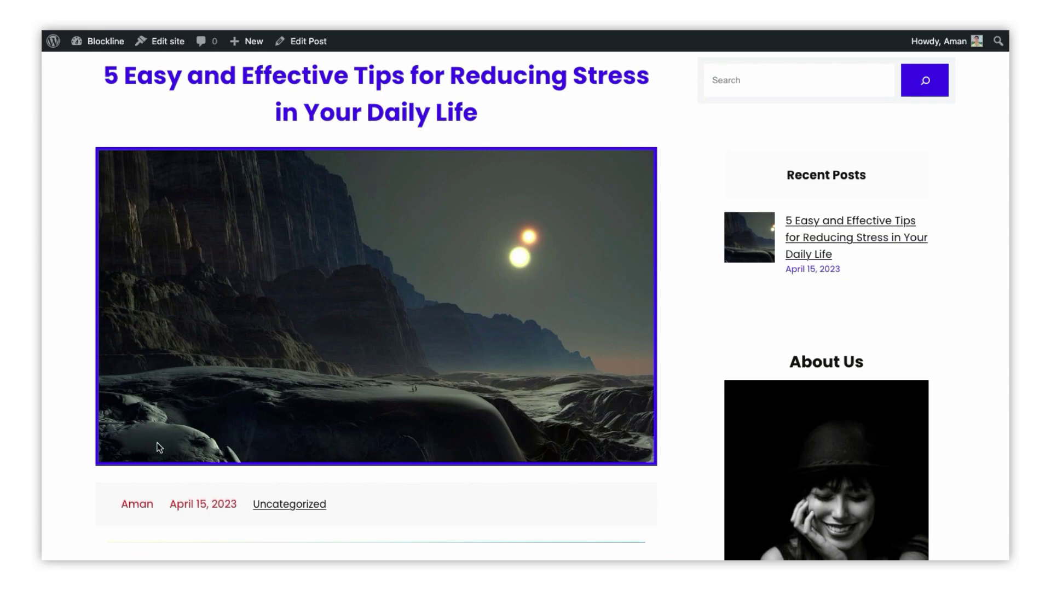
scroll(159, 447, "down", 1)
scroll(180, 399, "down", 1)
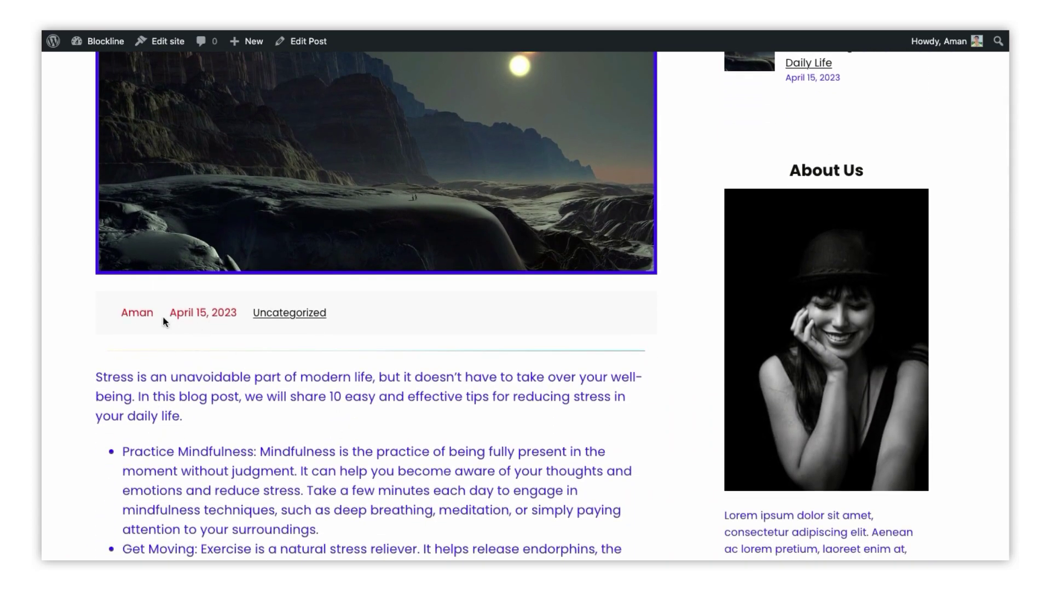
scroll(469, 337, "down", 4)
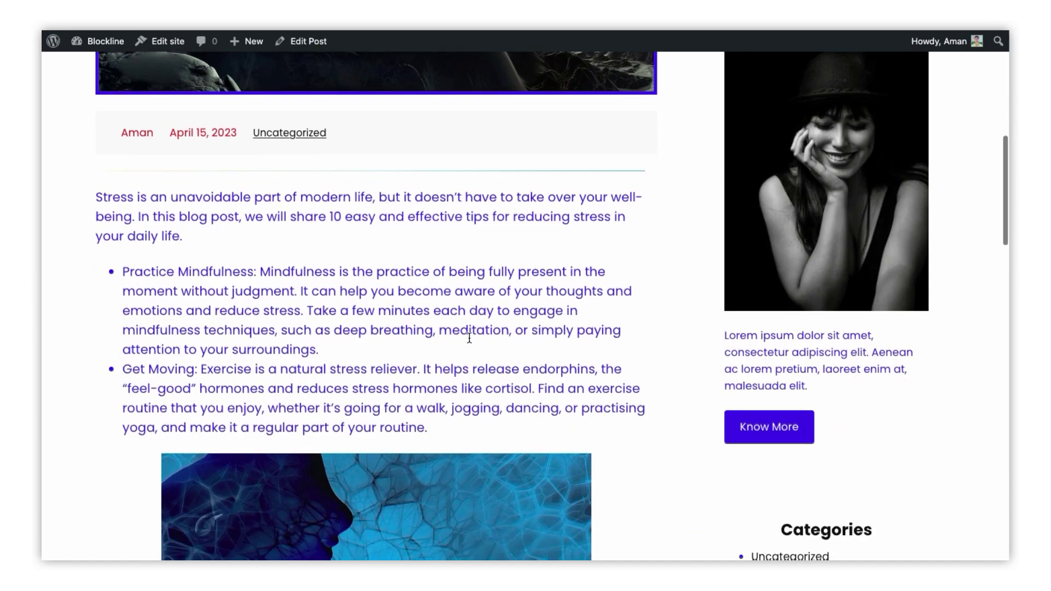
scroll(264, 241, "down", 10)
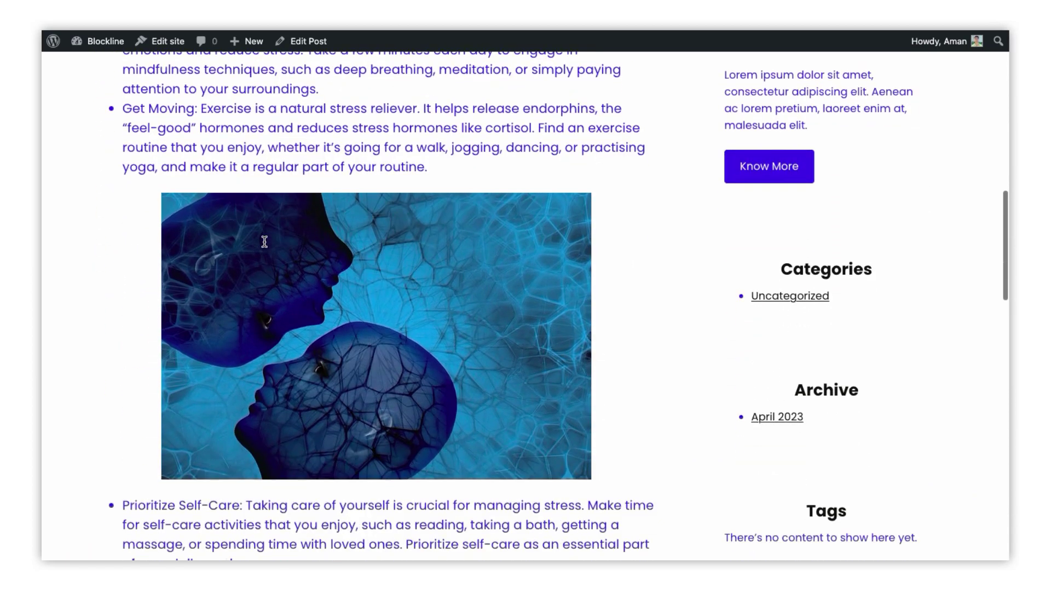
scroll(313, 317, "down", 4)
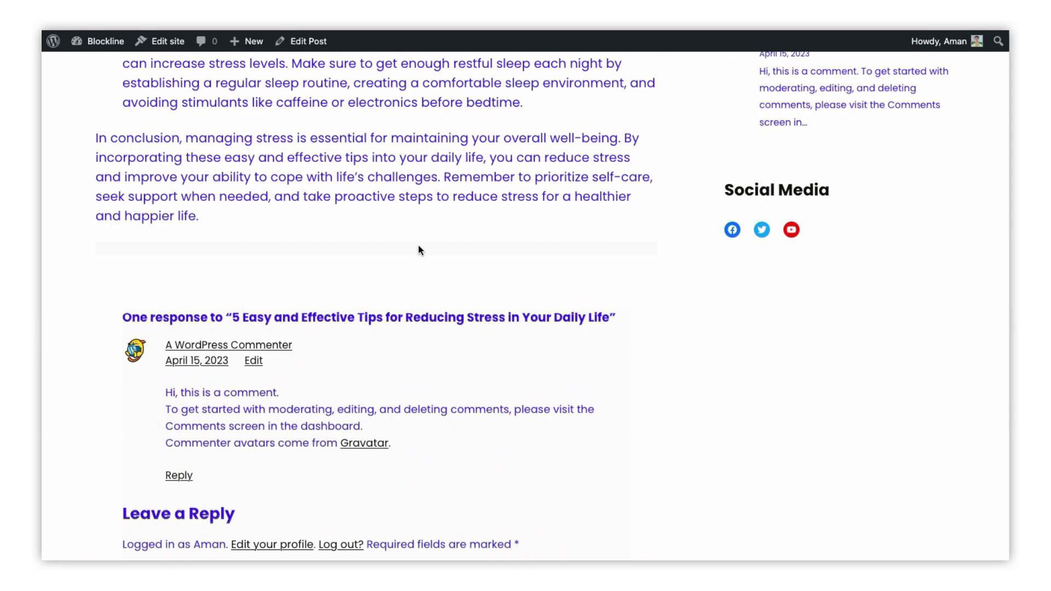
scroll(418, 249, "down", 1)
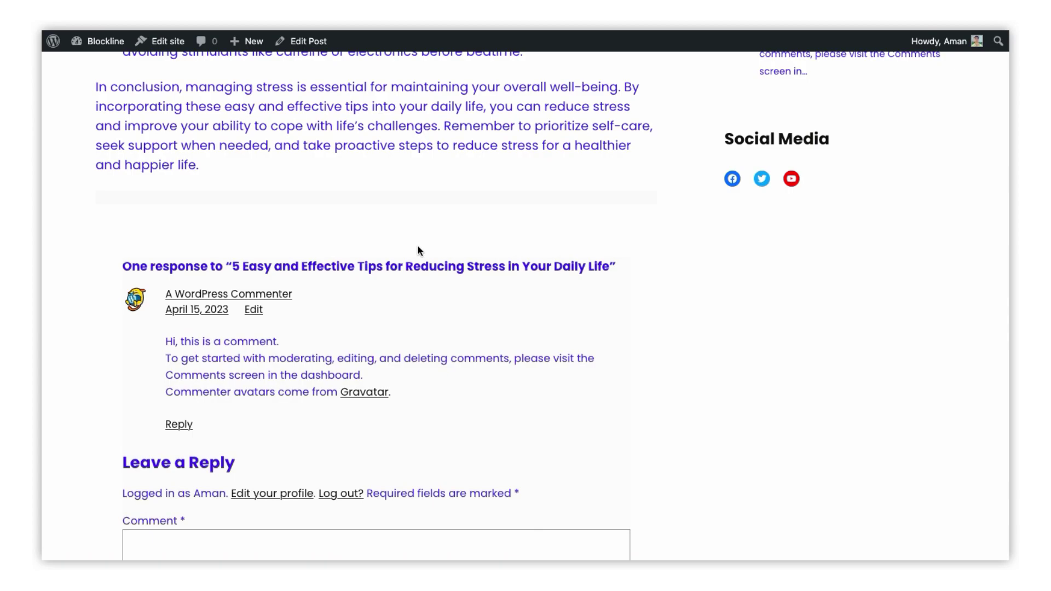
scroll(418, 247, "down", 6)
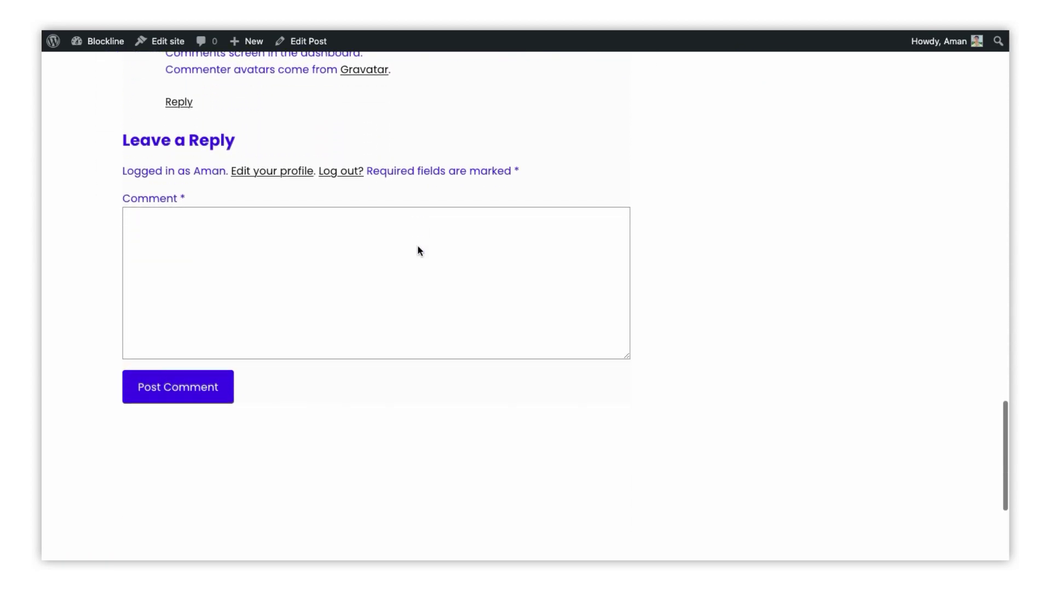